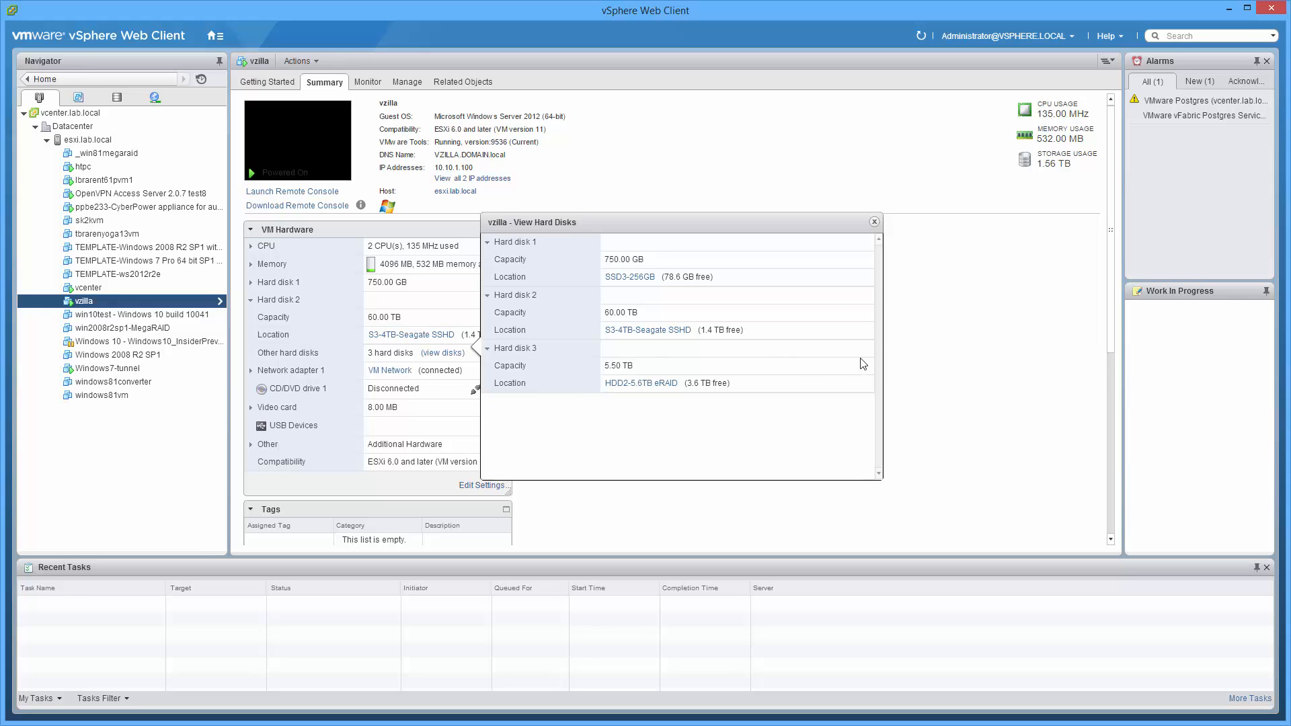
Inspect the S3-6TB-WDRed datastore's summary and browse its top-level folders, including .sdd.sf
left_click(119, 100)
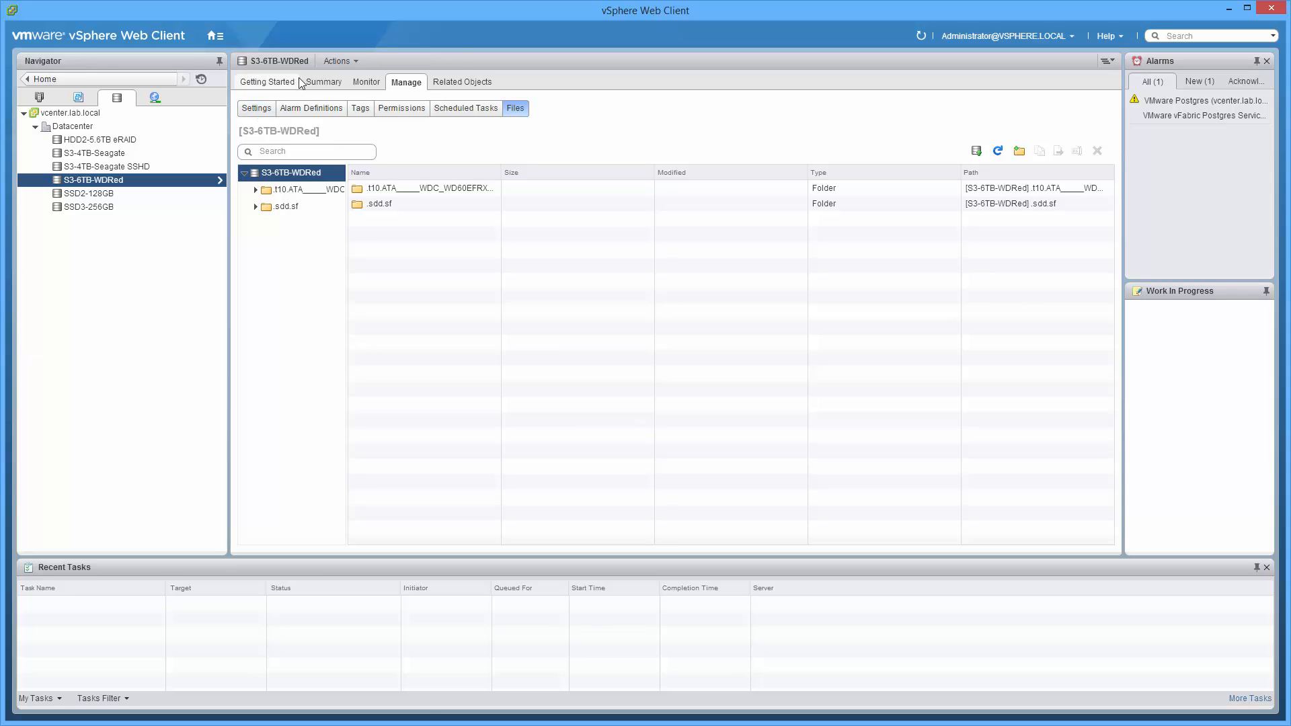
left_click(324, 82)
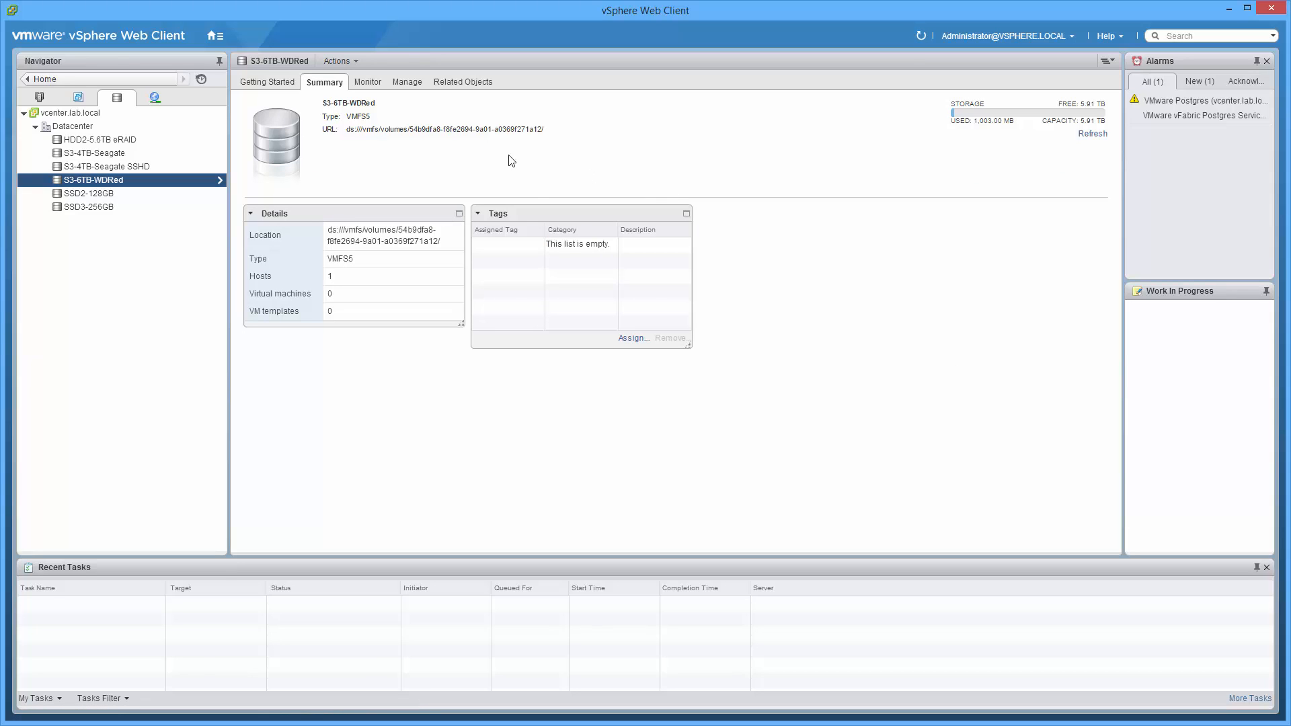
left_click(405, 83)
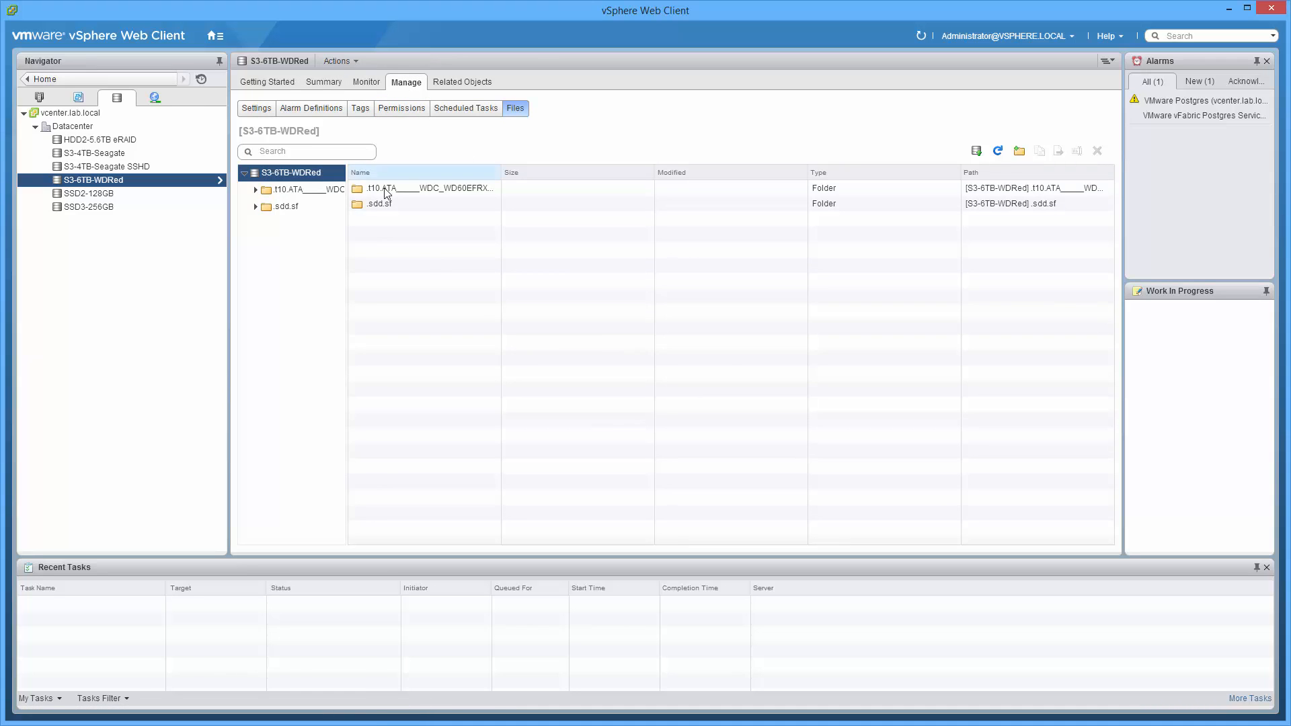
left_click(289, 195)
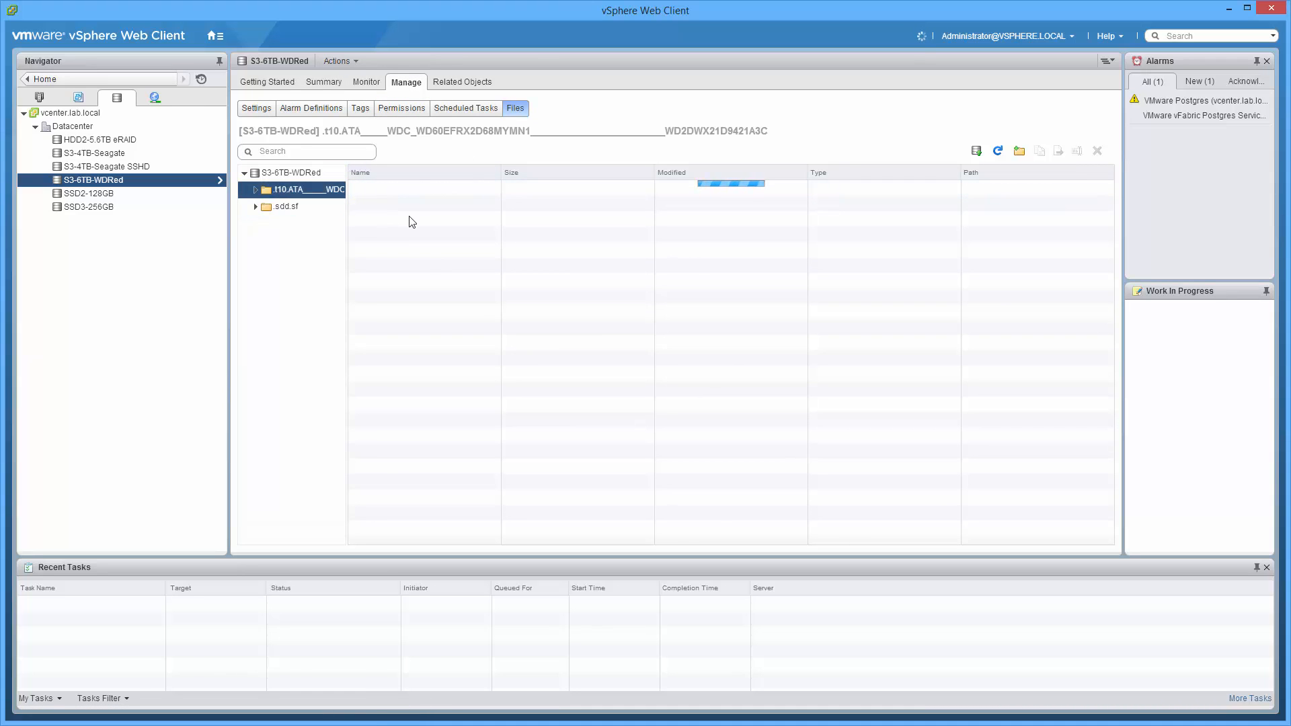
left_click(256, 207)
left_click(290, 210)
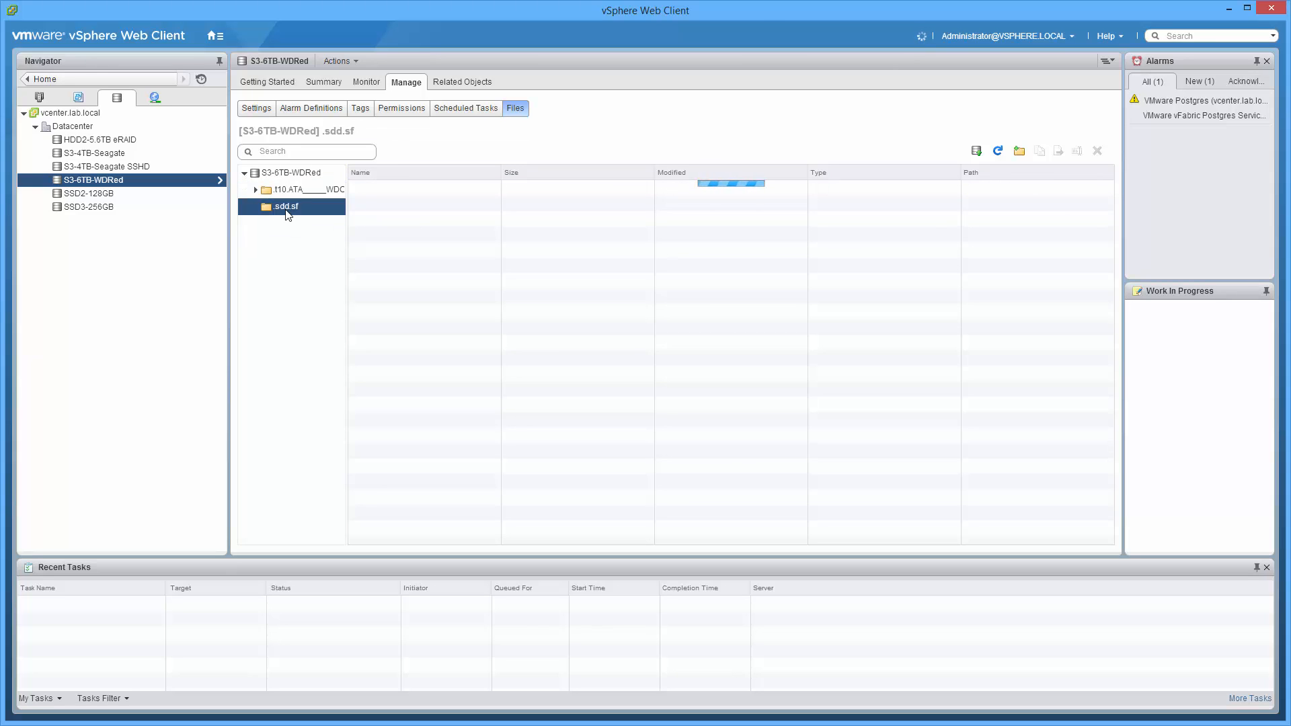
left_click(292, 170)
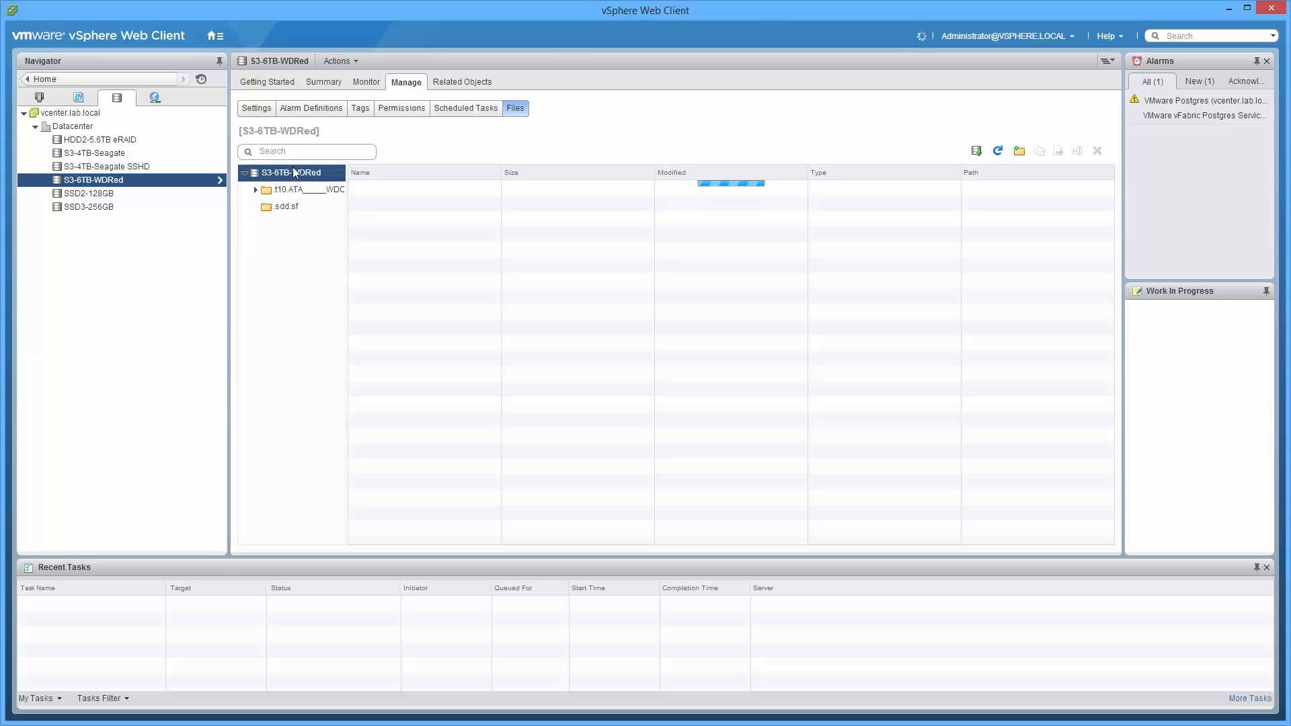
Review the S3-6TB-WDRed datastore's related virtual machines, monitoring view and summary for anything still using it
left_click(330, 84)
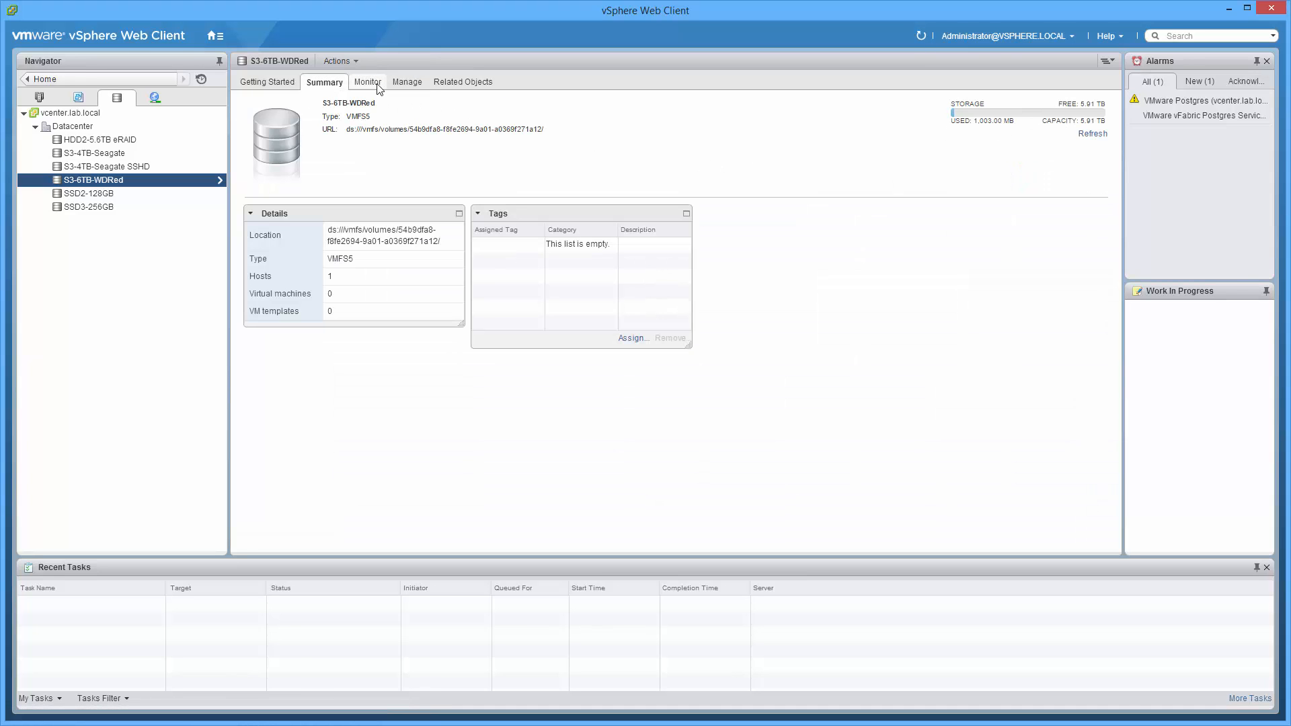
left_click(412, 87)
left_click(469, 85)
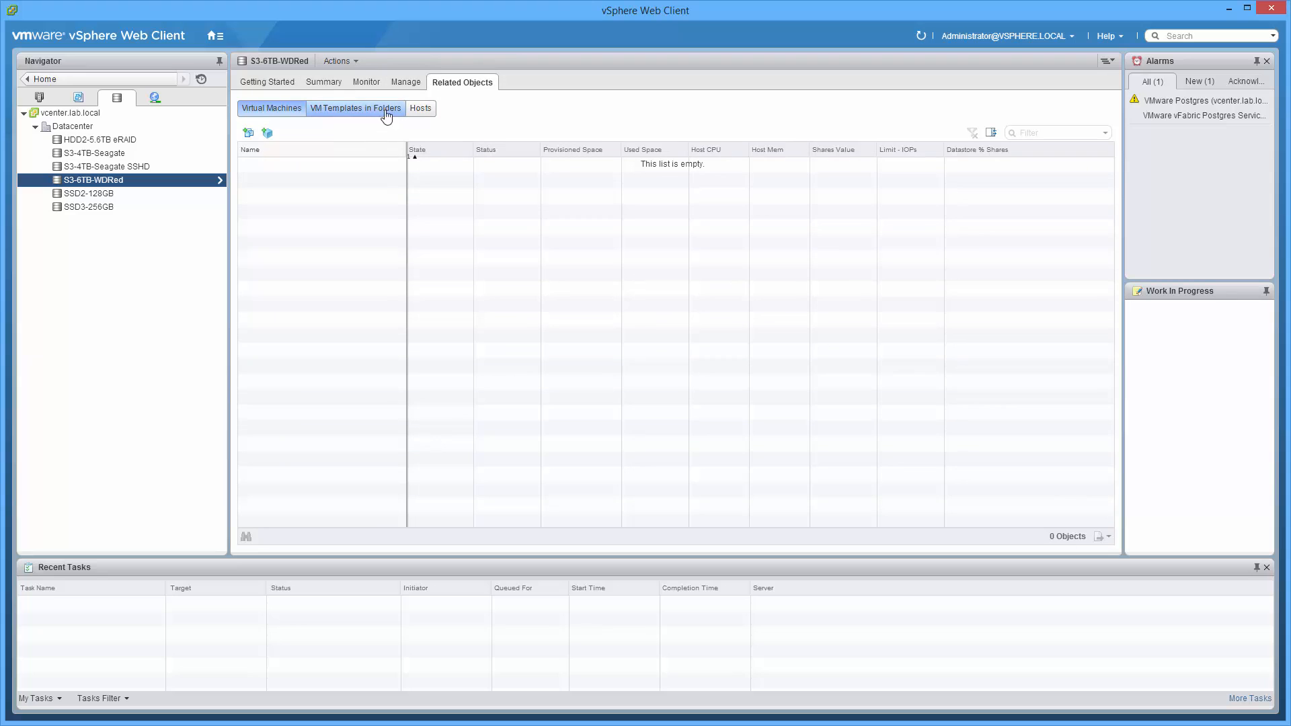
left_click(364, 83)
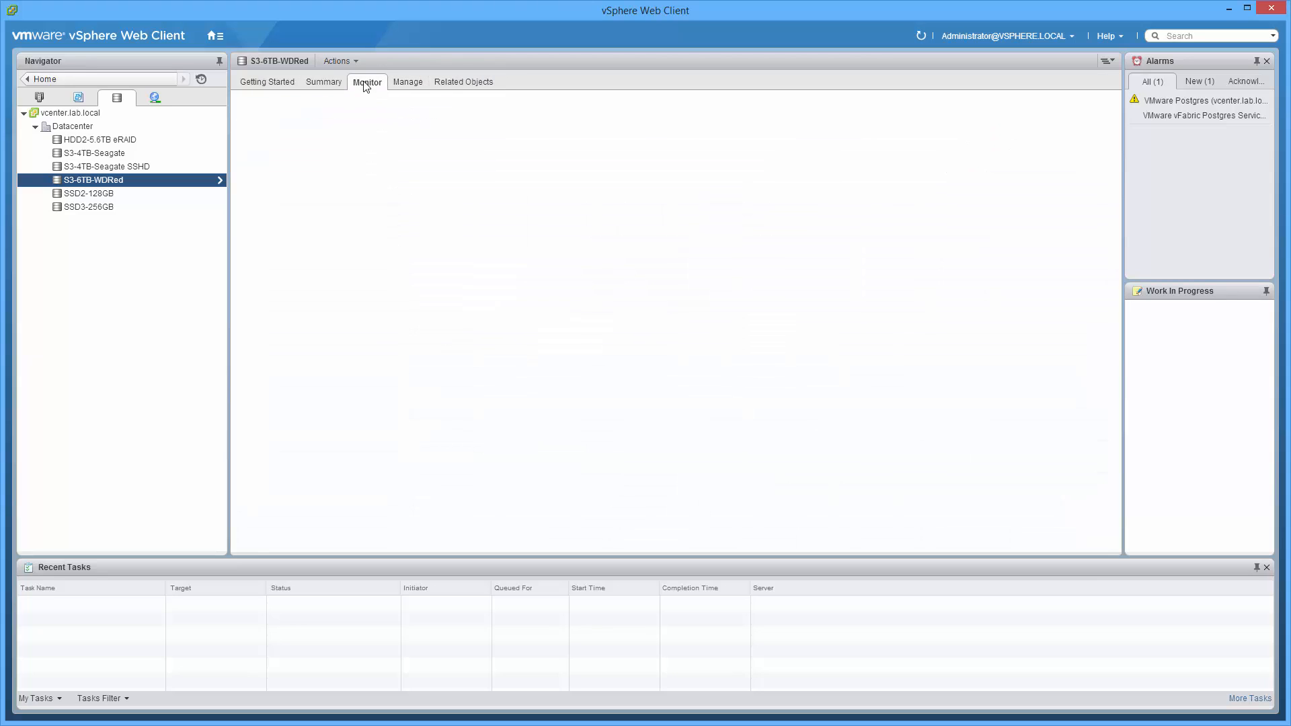
left_click(329, 83)
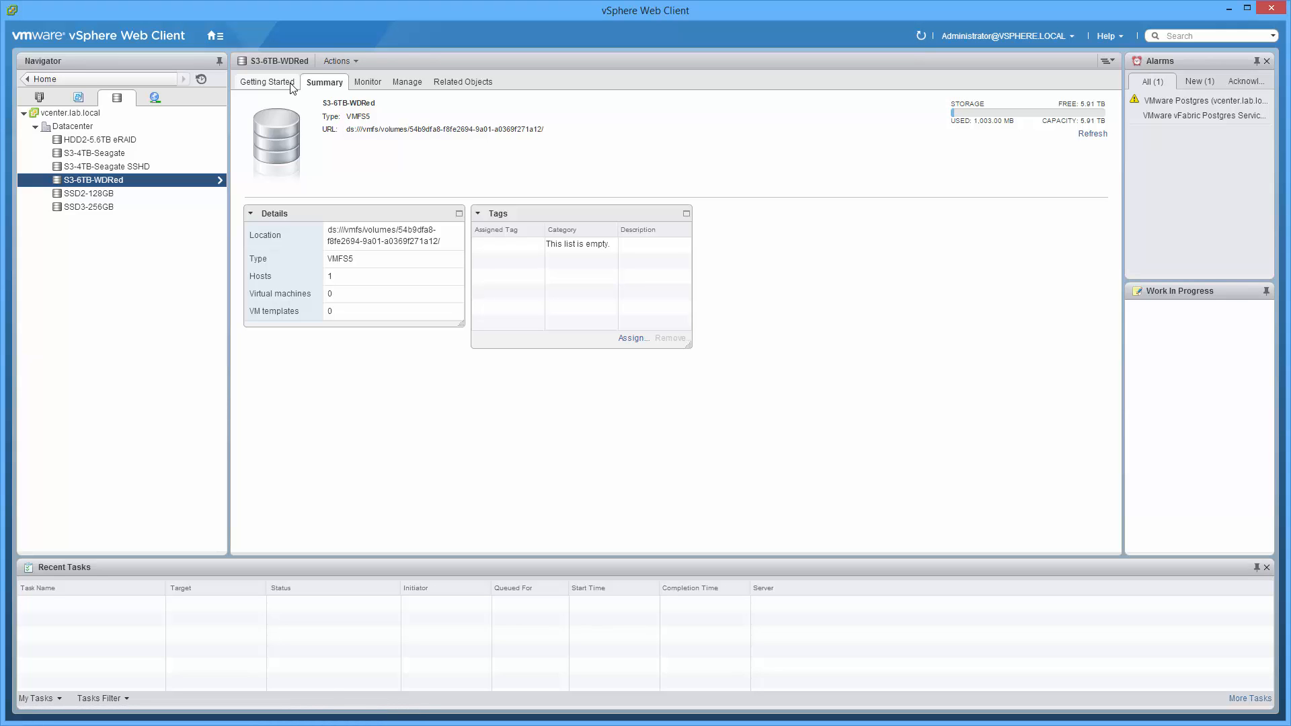
Display the storage devices of the host esxi.lab.local
left_click(39, 97)
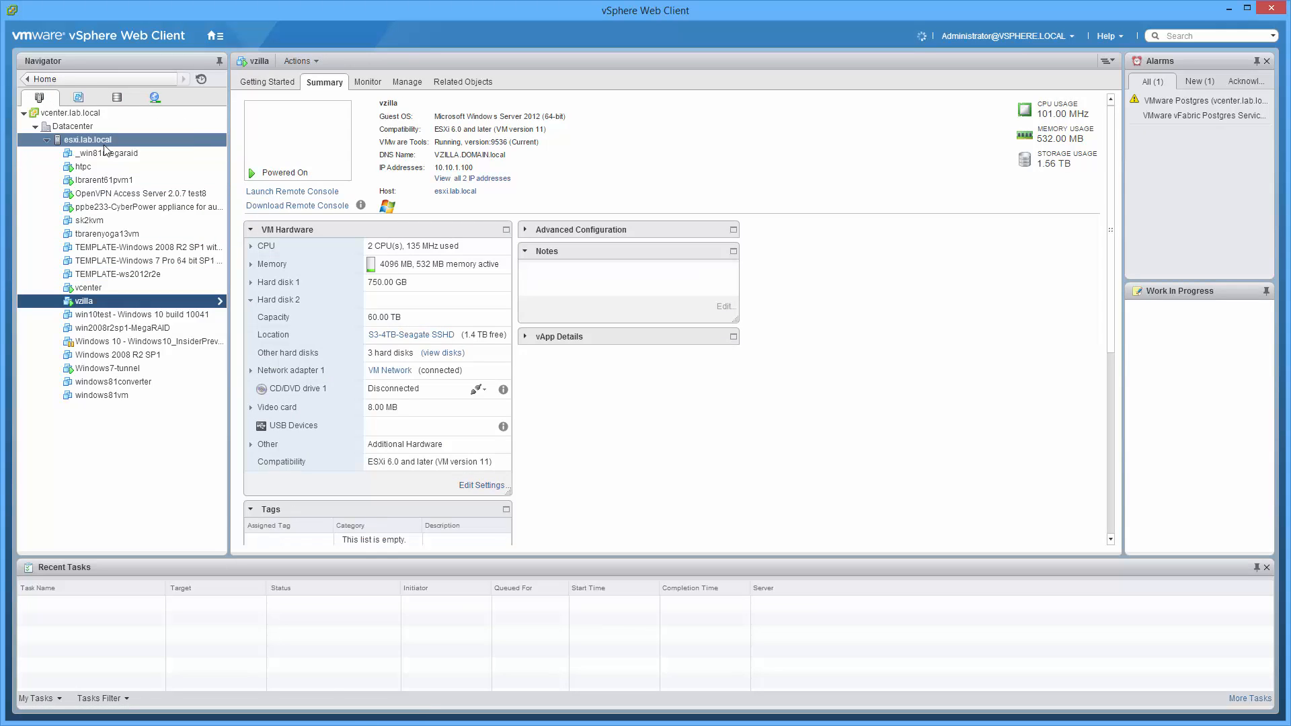
left_click(107, 140)
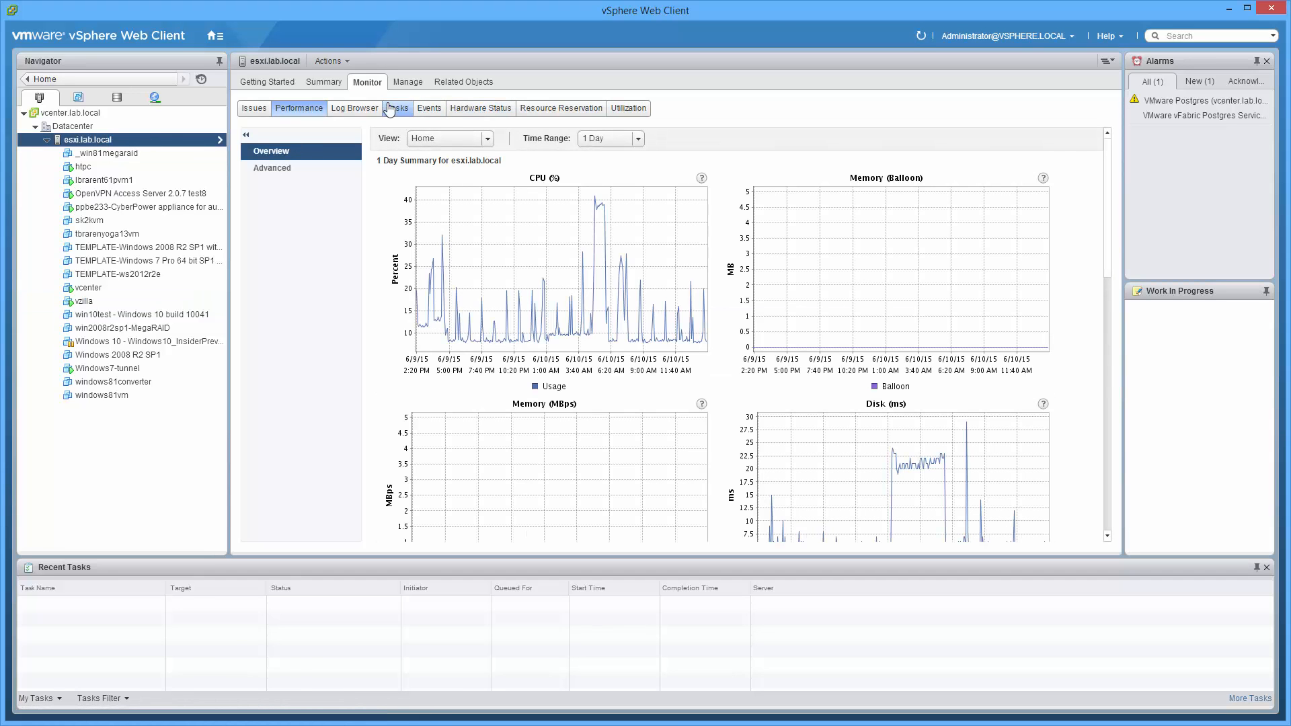
left_click(407, 86)
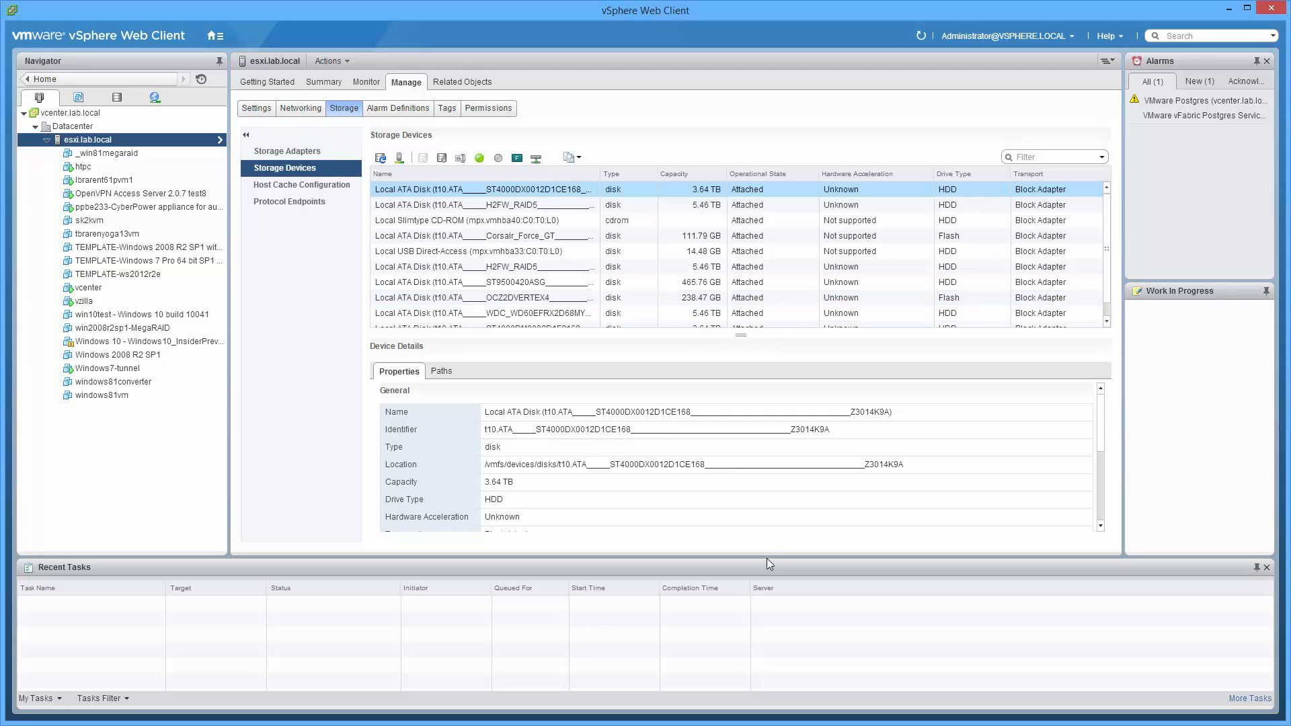
Enlarge the storage devices list and widen its Name column to show more of each disk name
left_click_drag(773, 560, 797, 605)
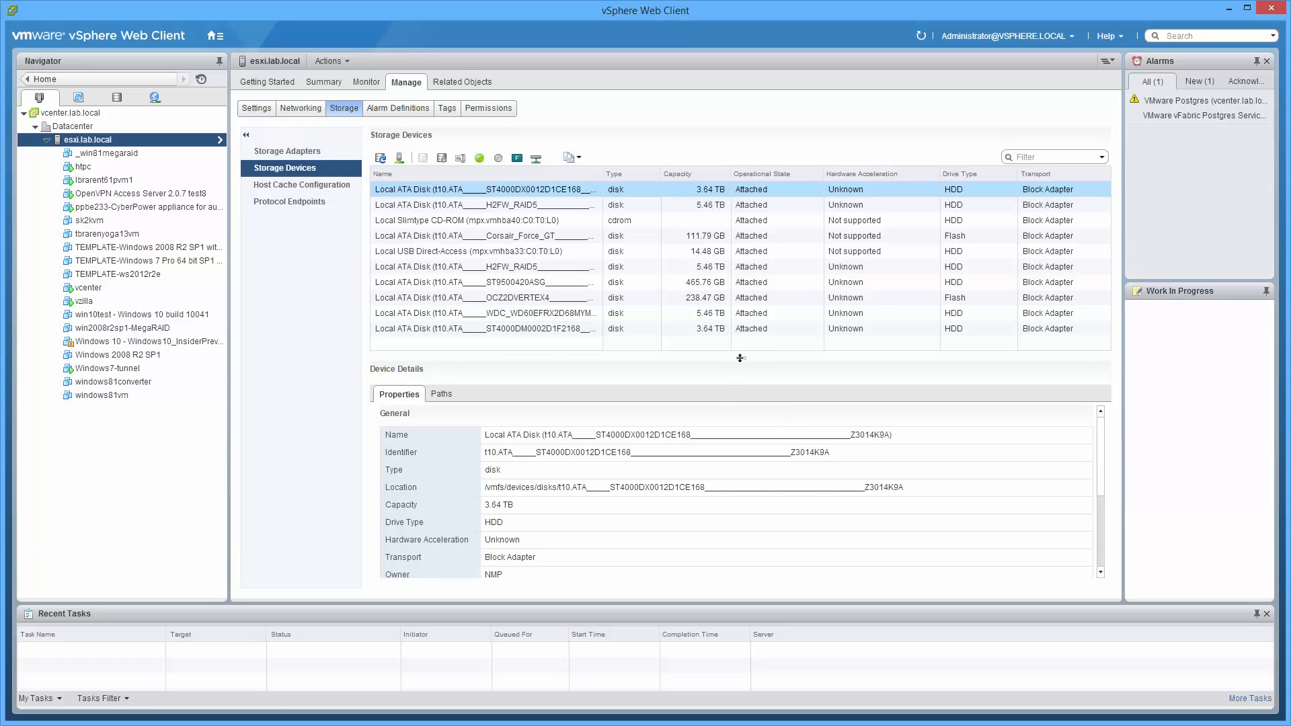
left_click_drag(741, 358, 738, 408)
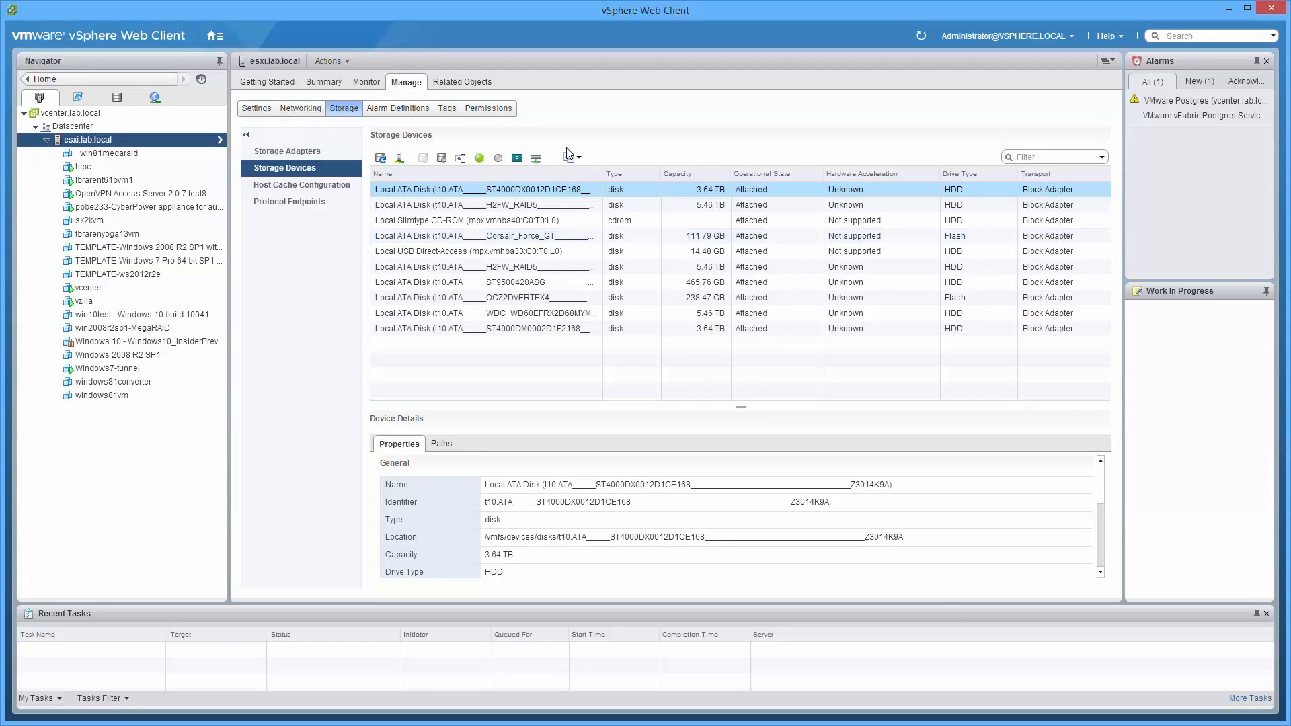
left_click_drag(602, 173, 698, 168)
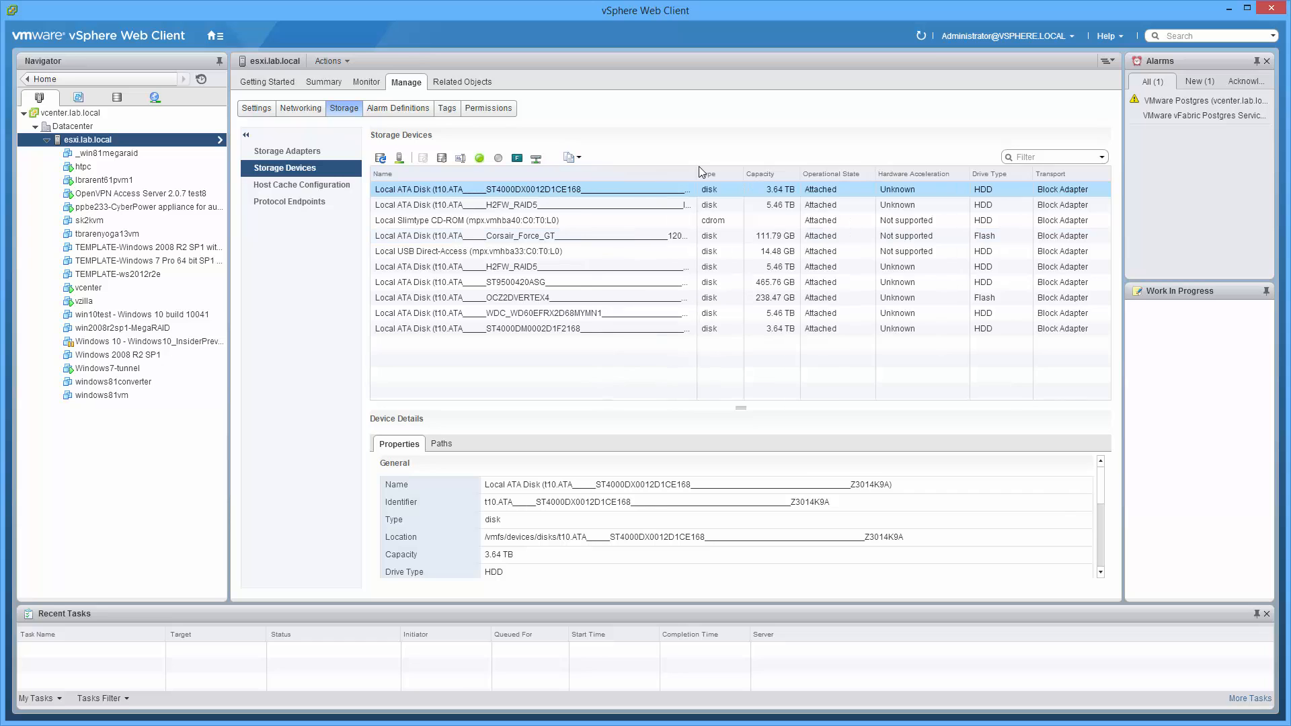
Sort the storage devices by ascending capacity and view the details of the WDC_WD60EFRX and ST9500420ASG disks
left_click(779, 172)
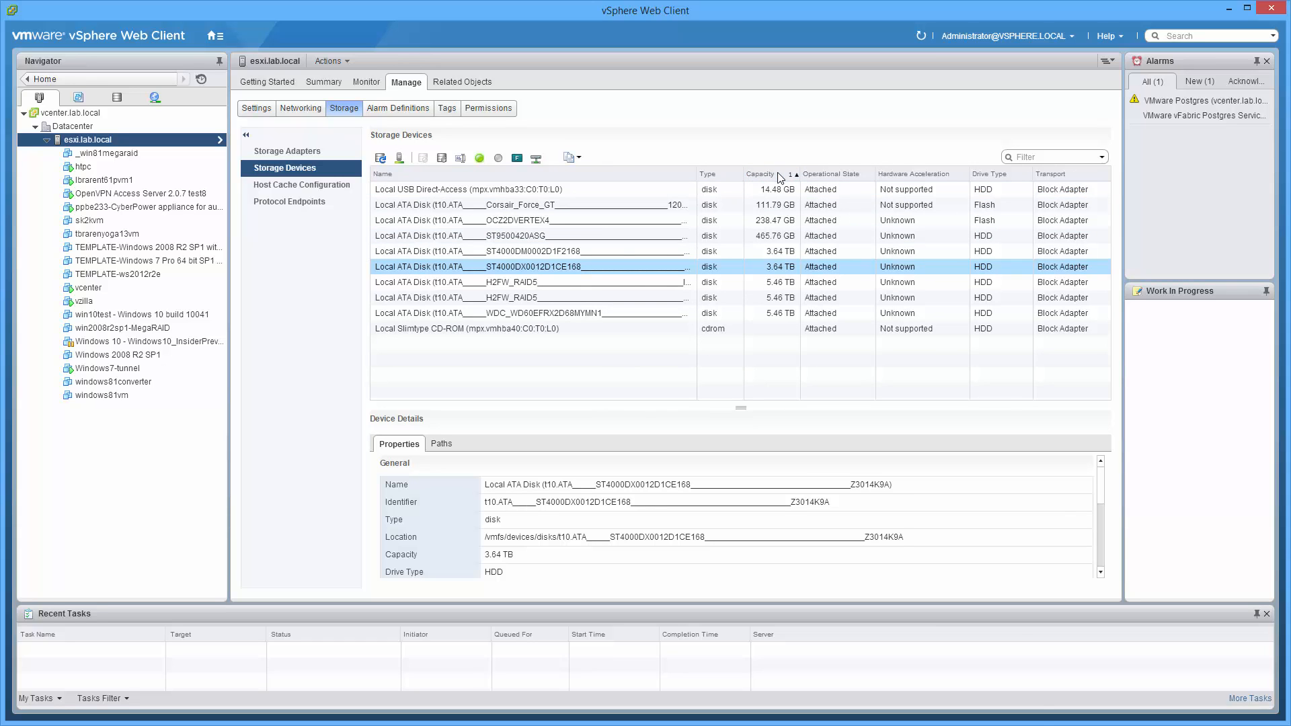
left_click(550, 313)
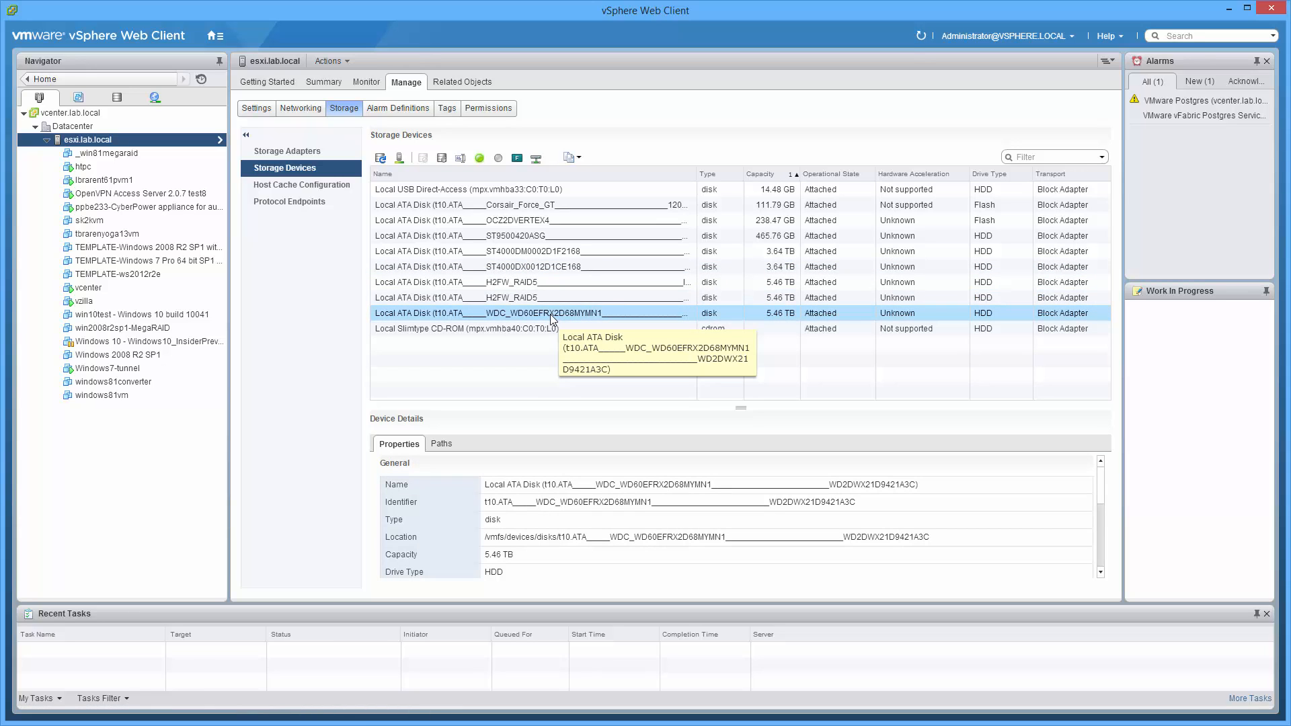
left_click(553, 237)
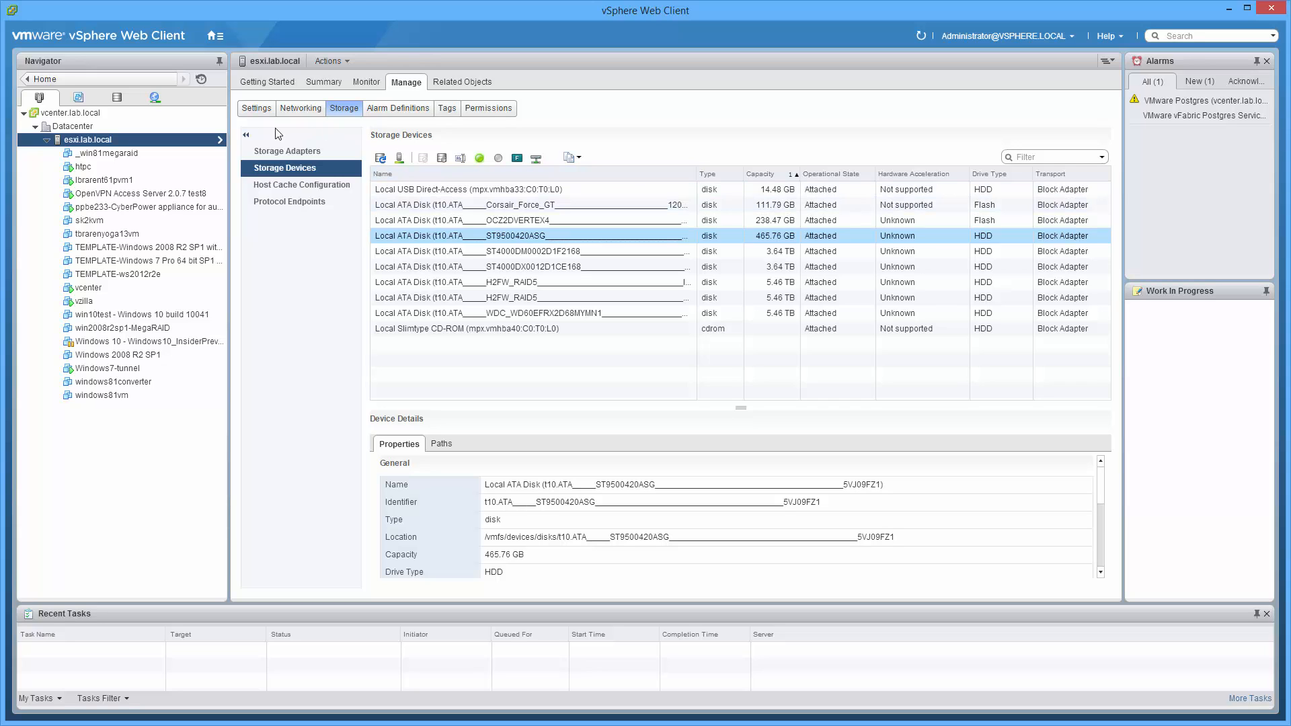
Examine the device backing of the S3-6TB-WDRed datastore and check the ST9500420ASG extent for available actions
left_click(116, 97)
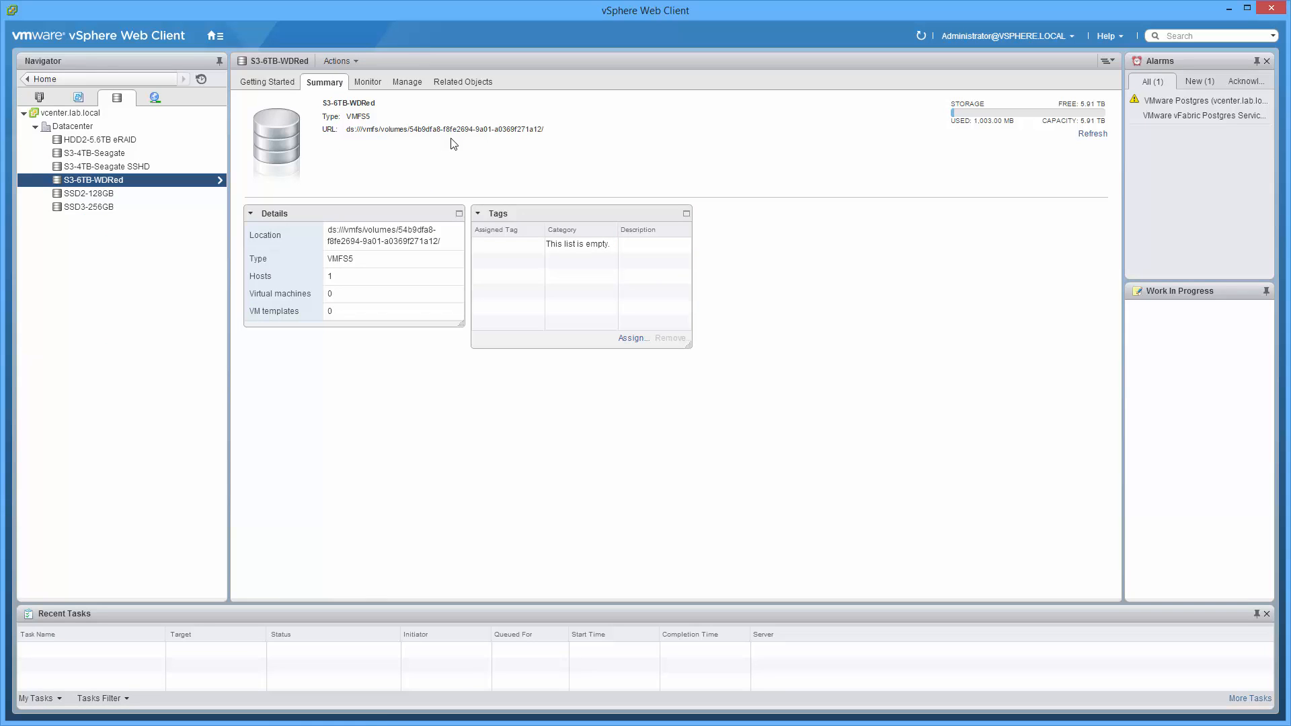
right_click(190, 183)
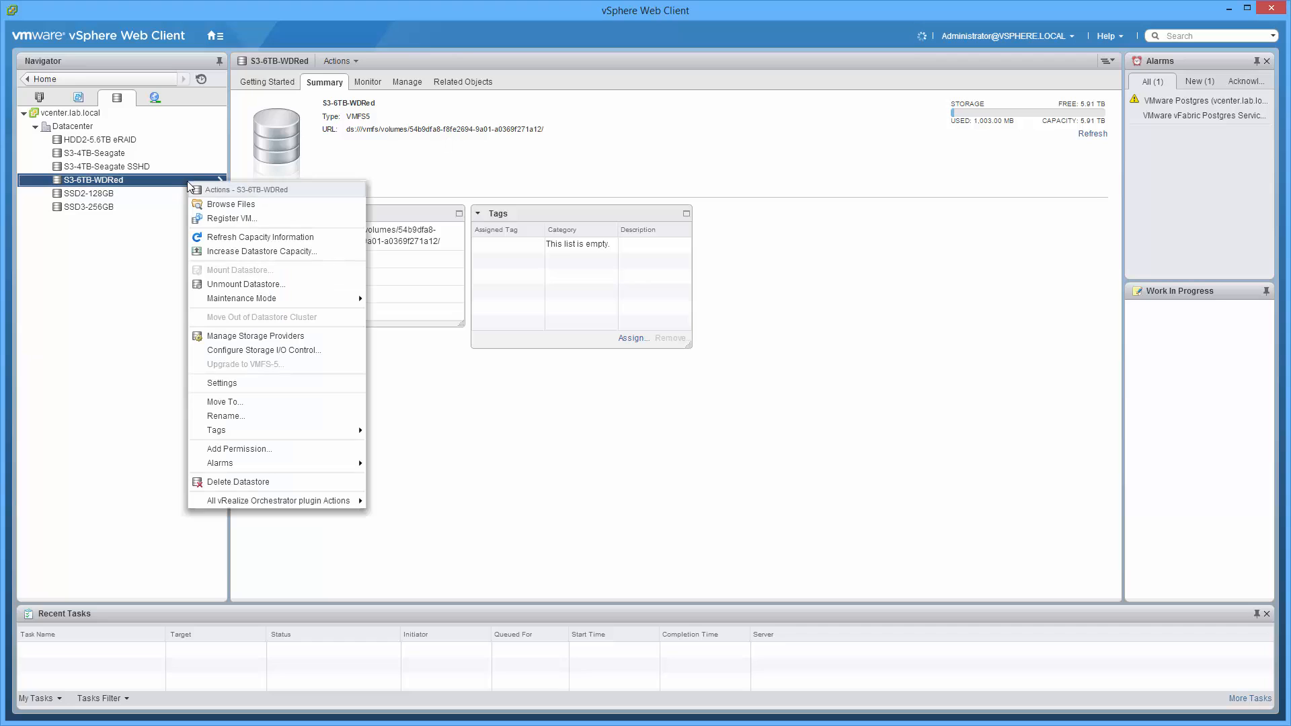
left_click(219, 384)
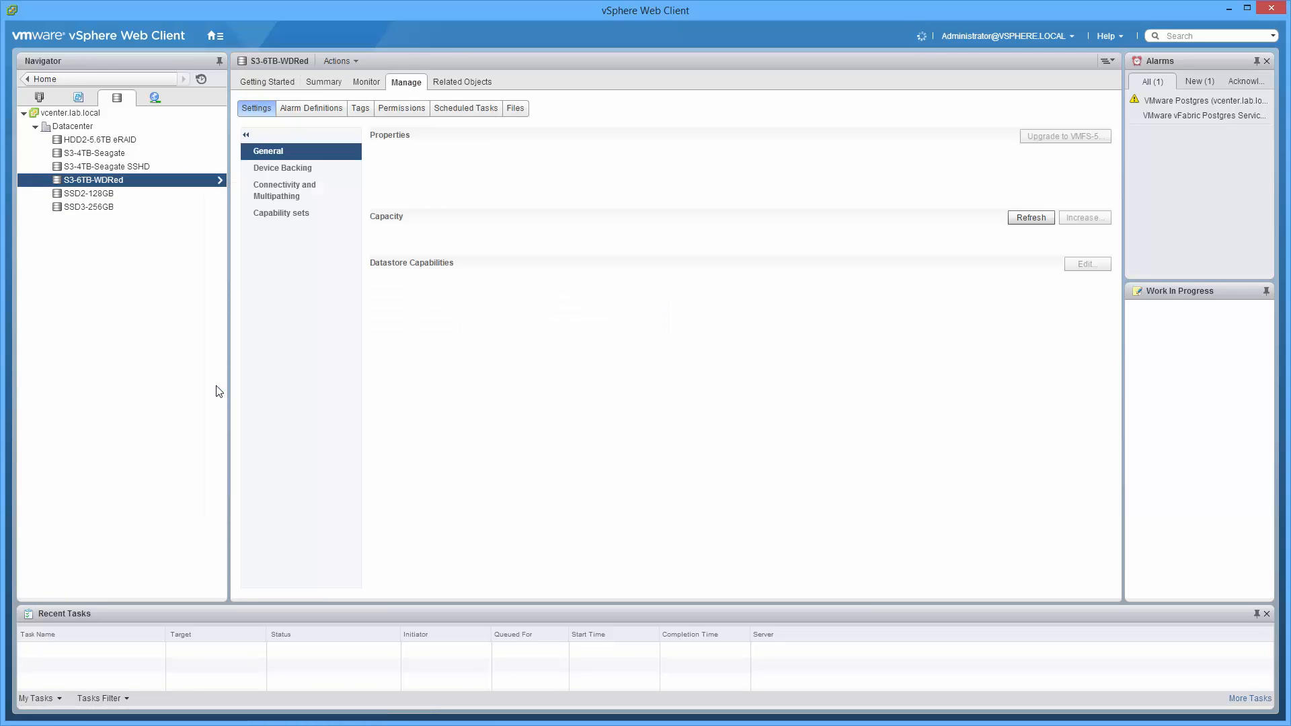
left_click(313, 167)
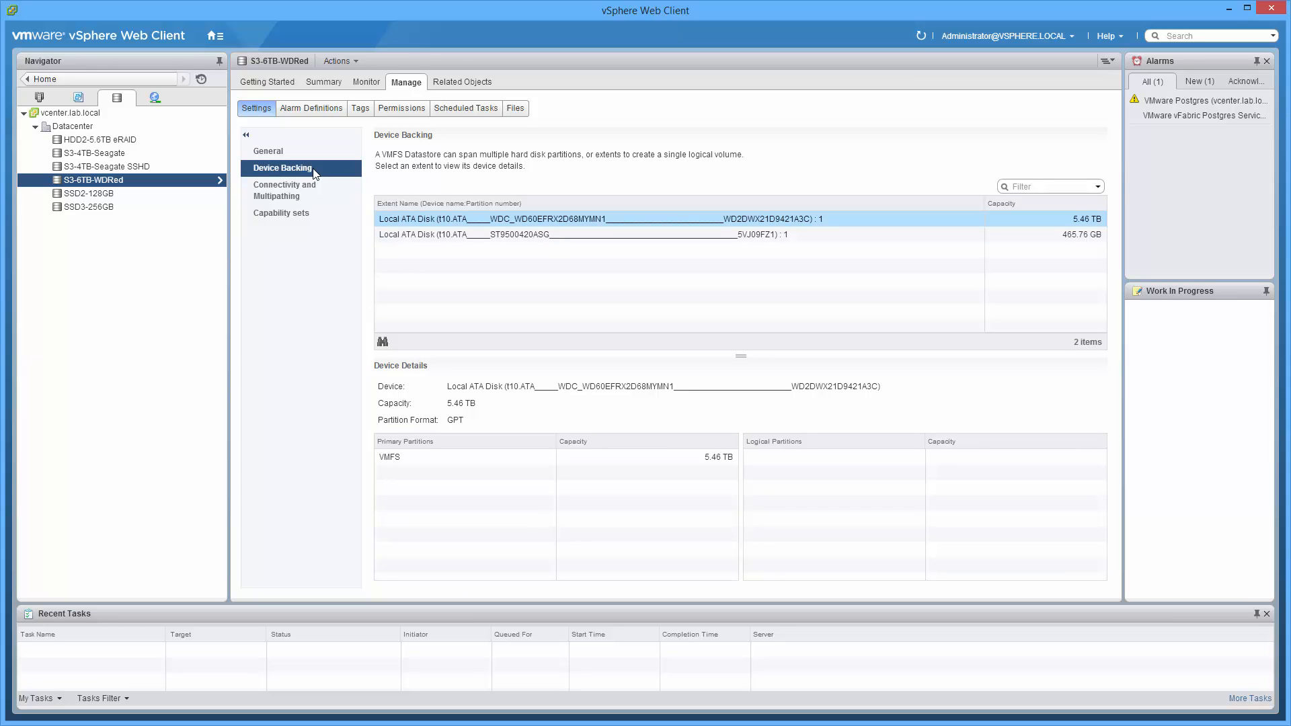
left_click(479, 235)
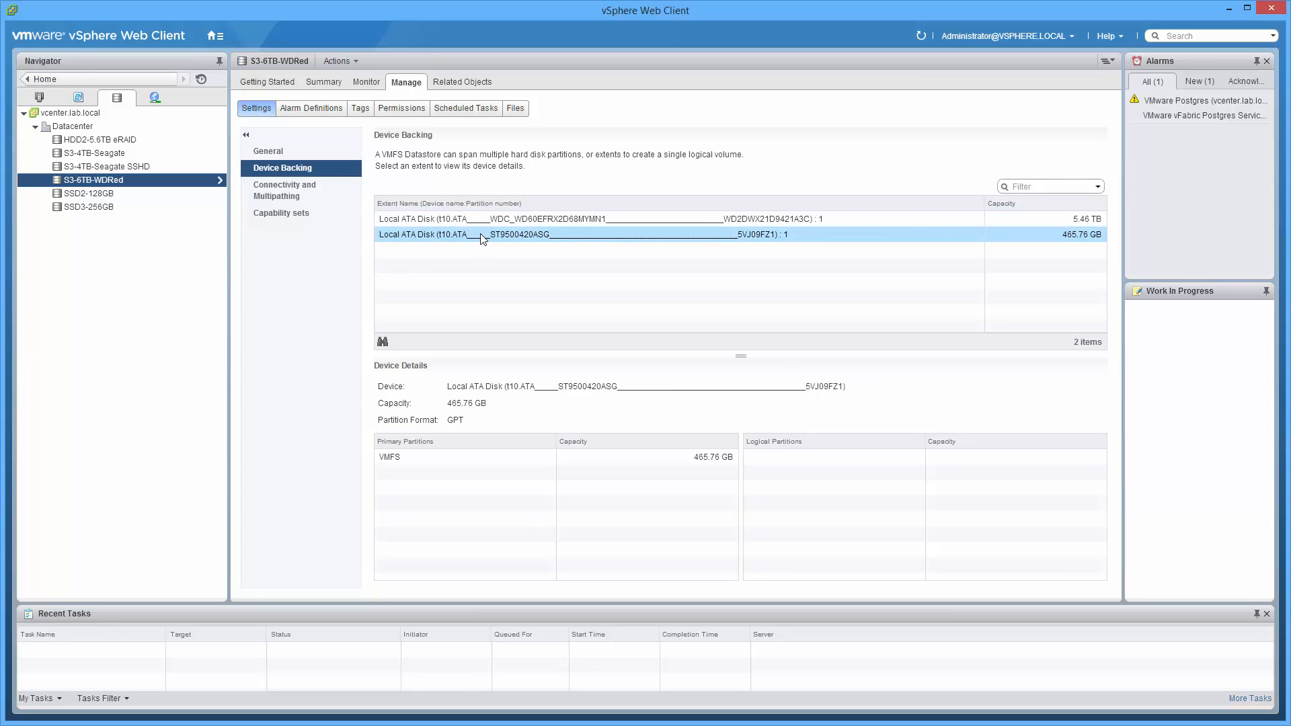
right_click(482, 236)
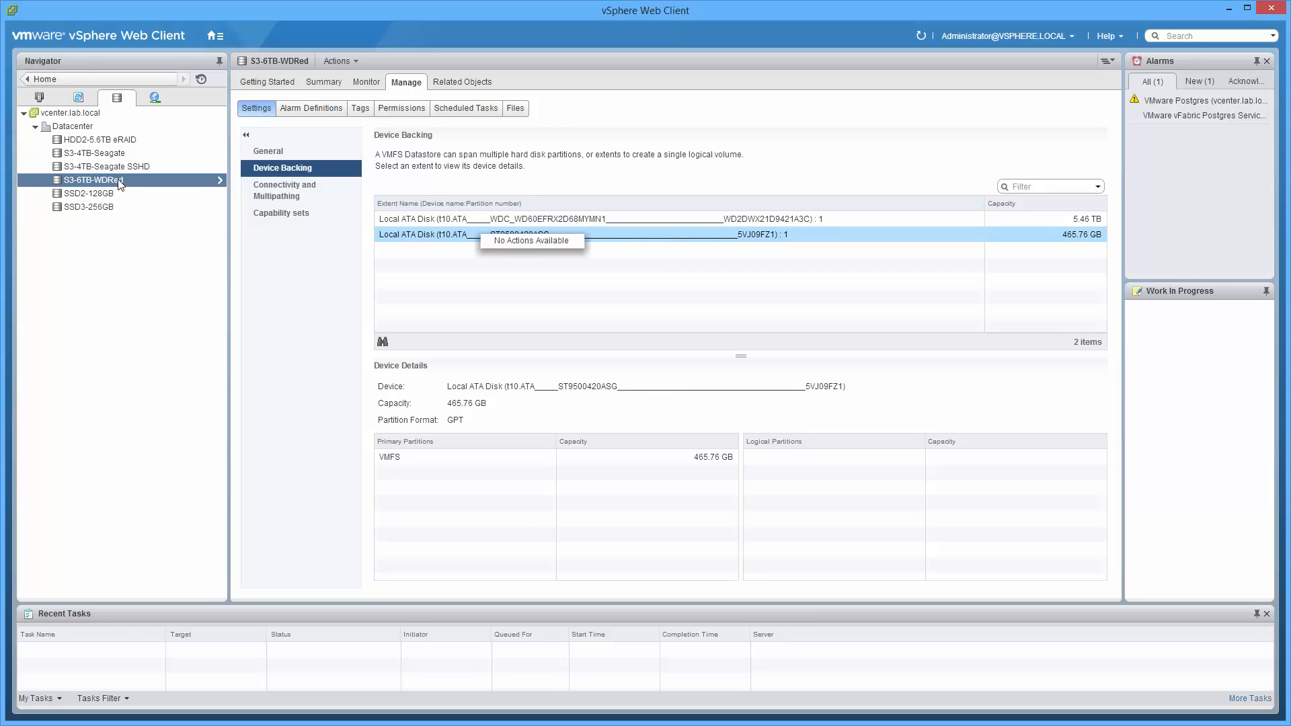
Check the ST9500420ASG and WDC_WD60EFRX disks for available actions in the host's storage devices, sorting by descending capacity
left_click(39, 97)
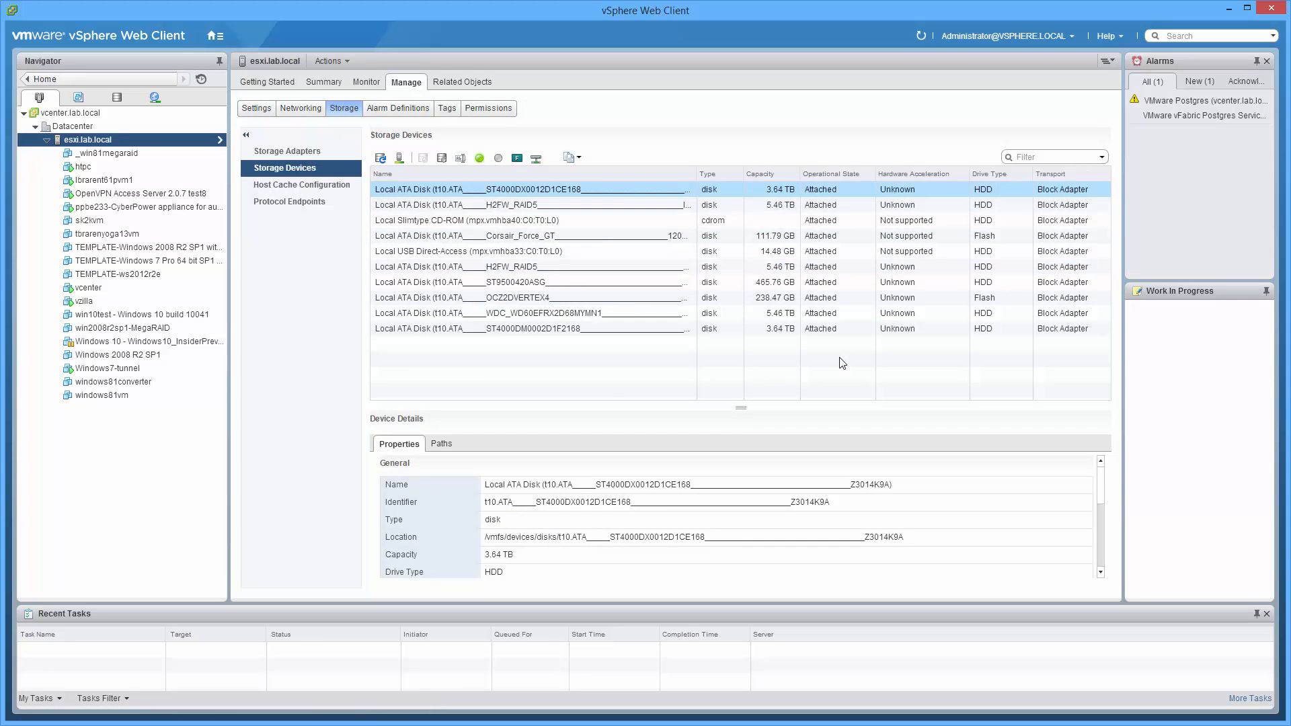
left_click(555, 282)
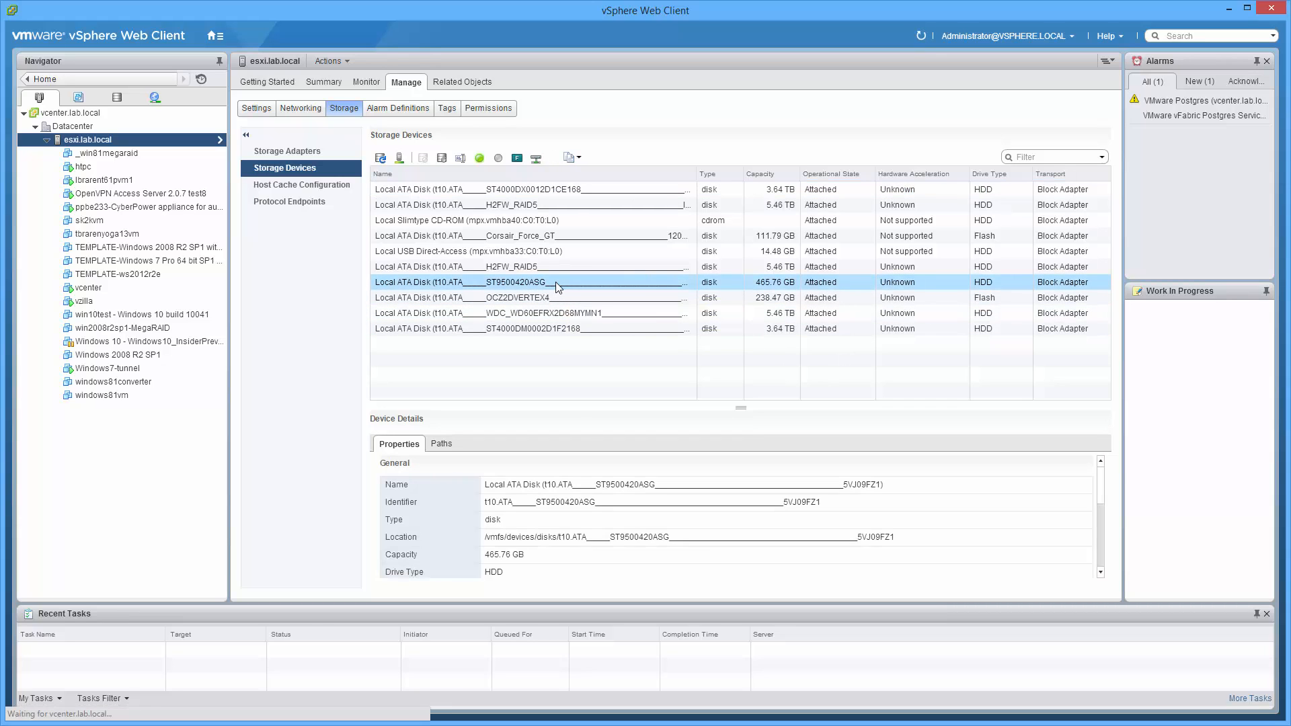
right_click(555, 282)
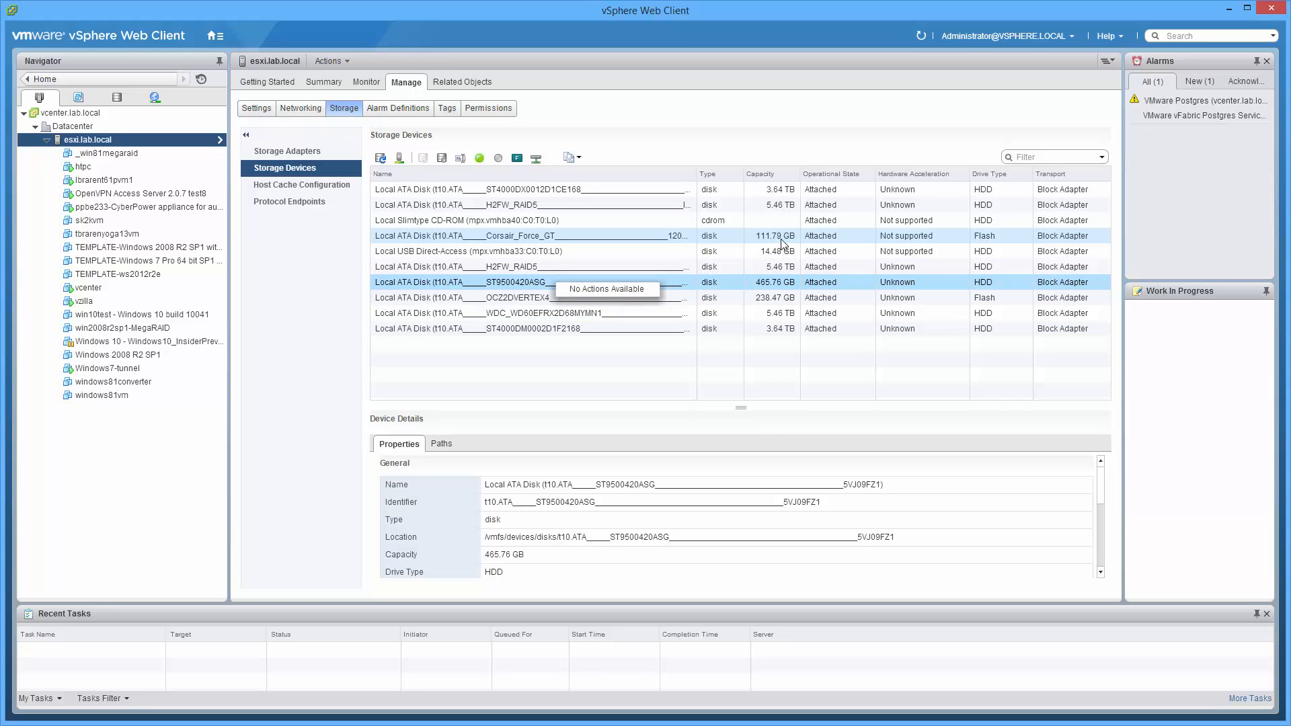
left_click(778, 176)
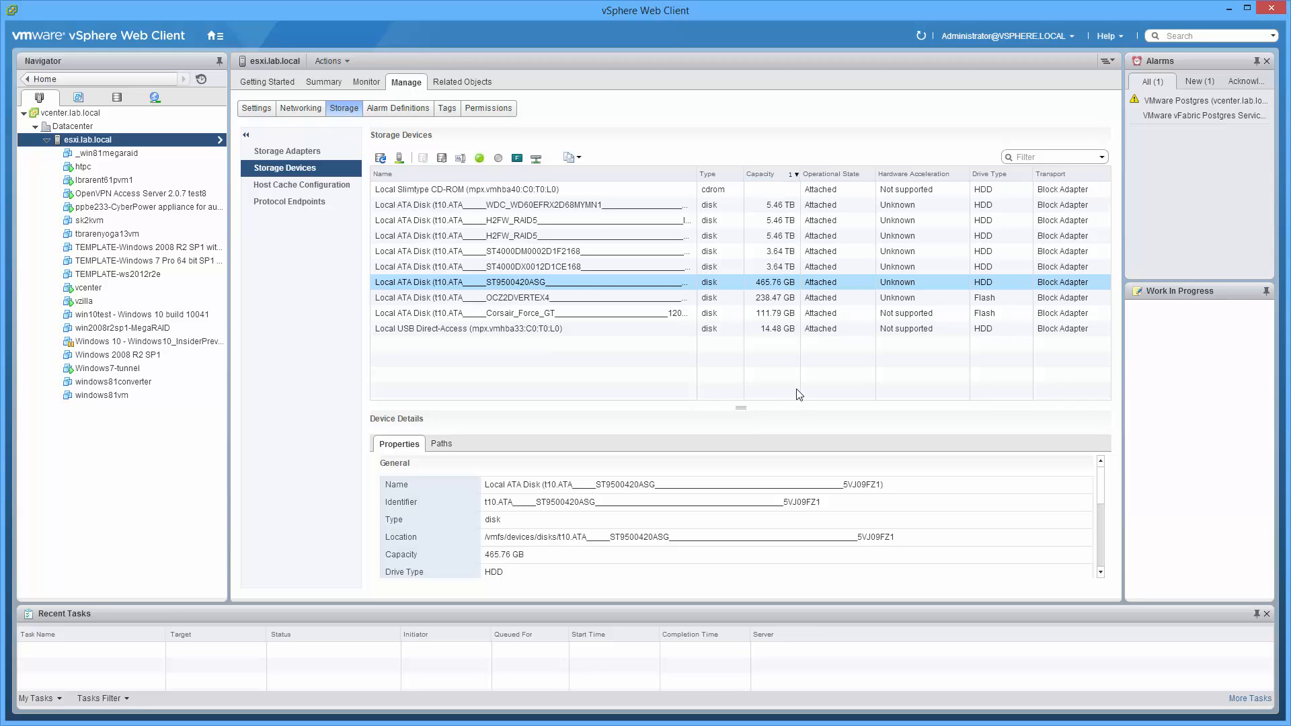
left_click(521, 207)
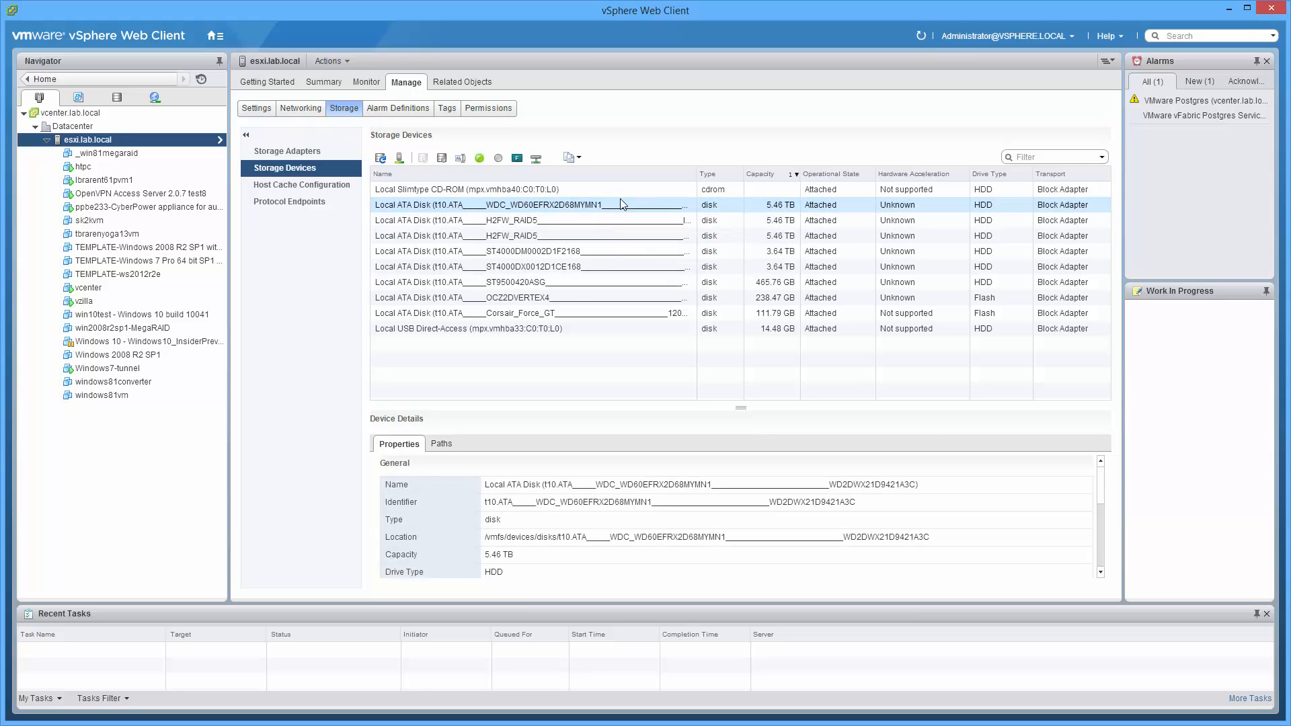
right_click(586, 206)
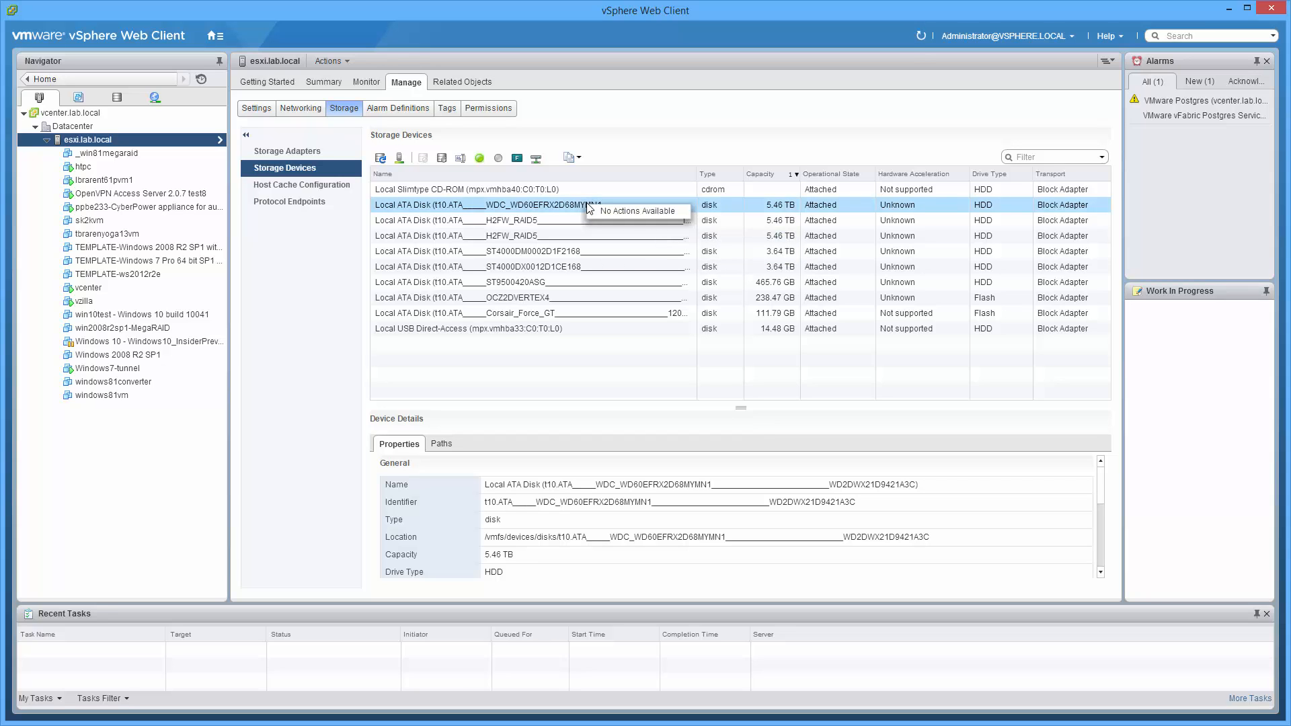
Delete the S3-6TB-WDRed datastore
left_click(121, 102)
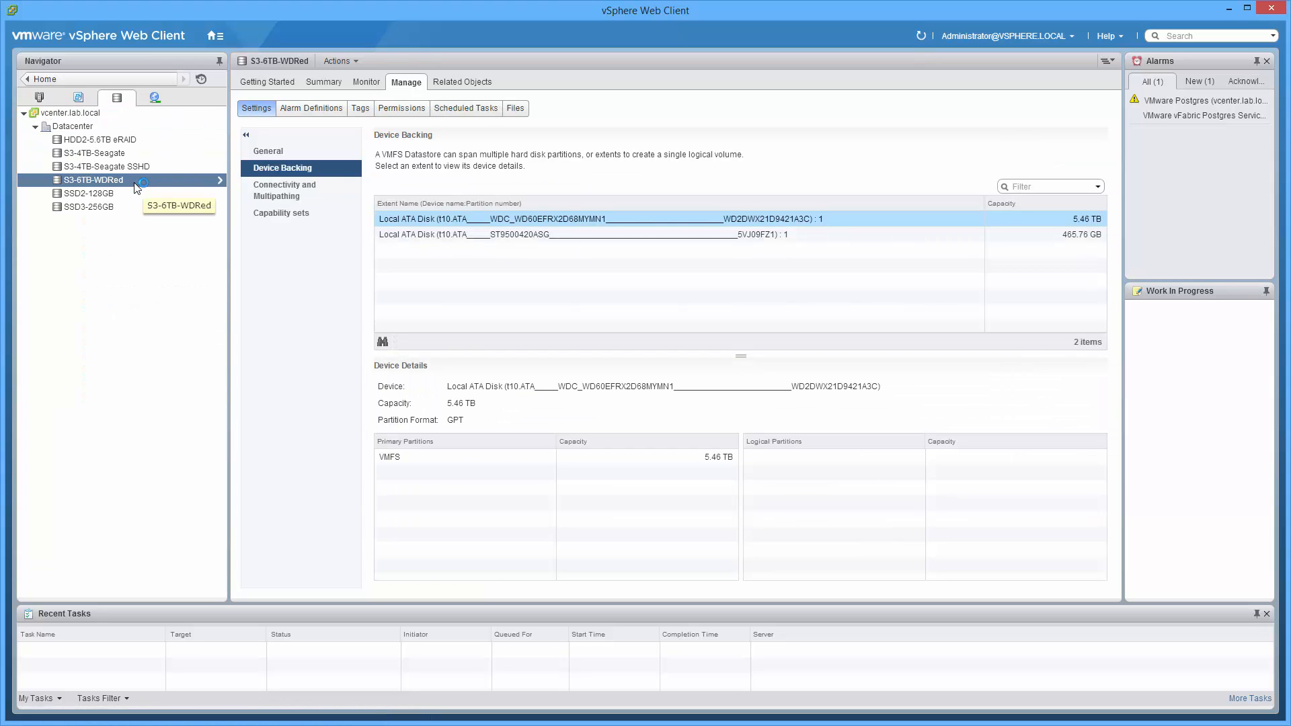
right_click(136, 187)
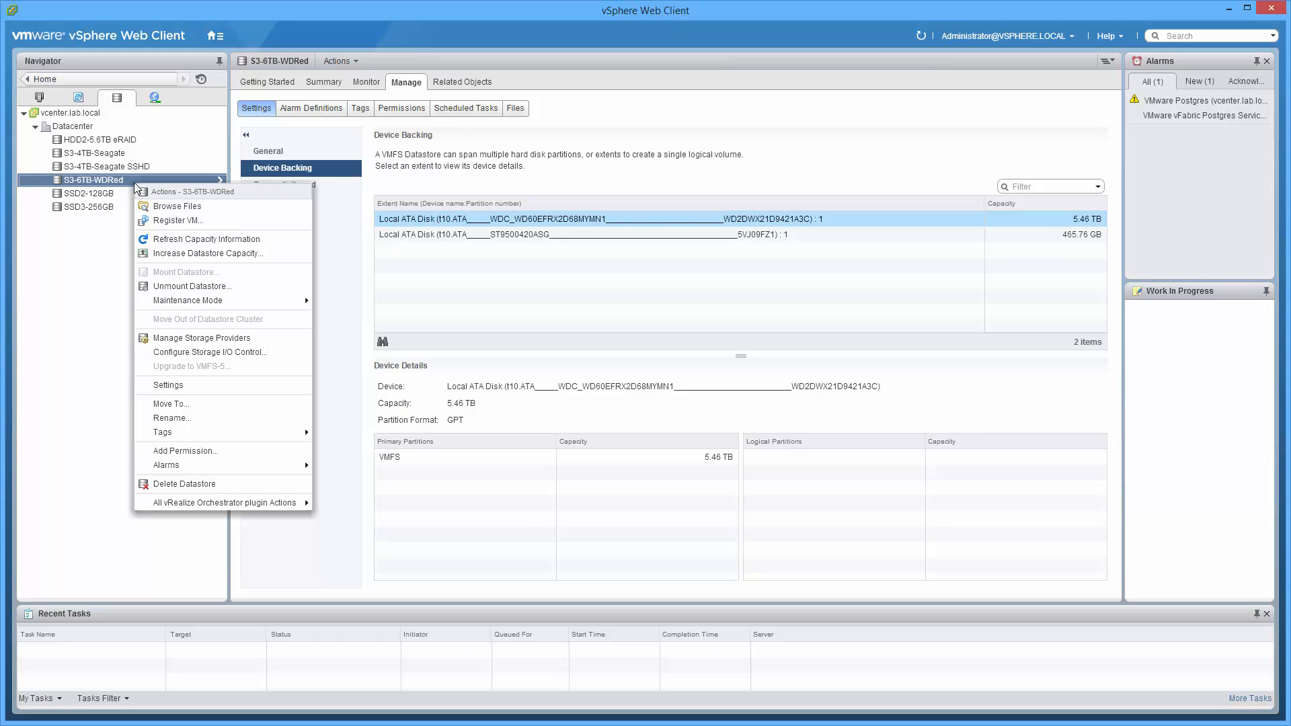
left_click(176, 483)
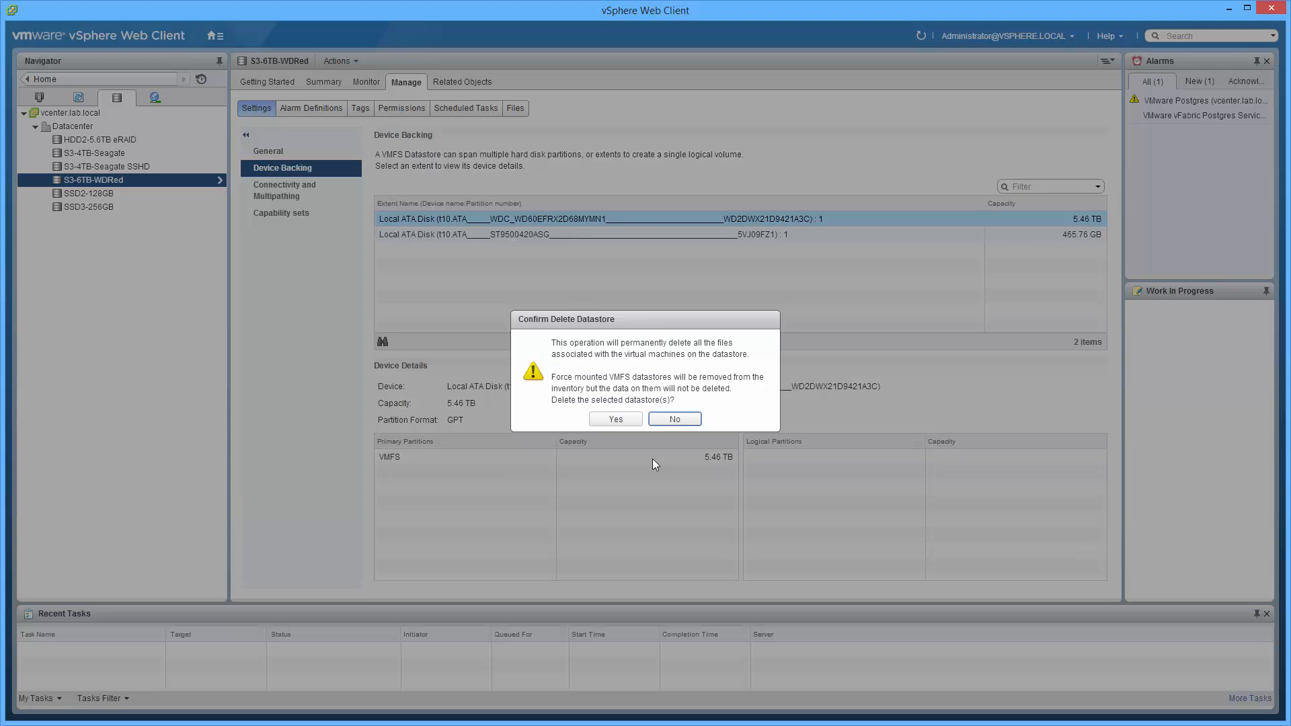
left_click(616, 420)
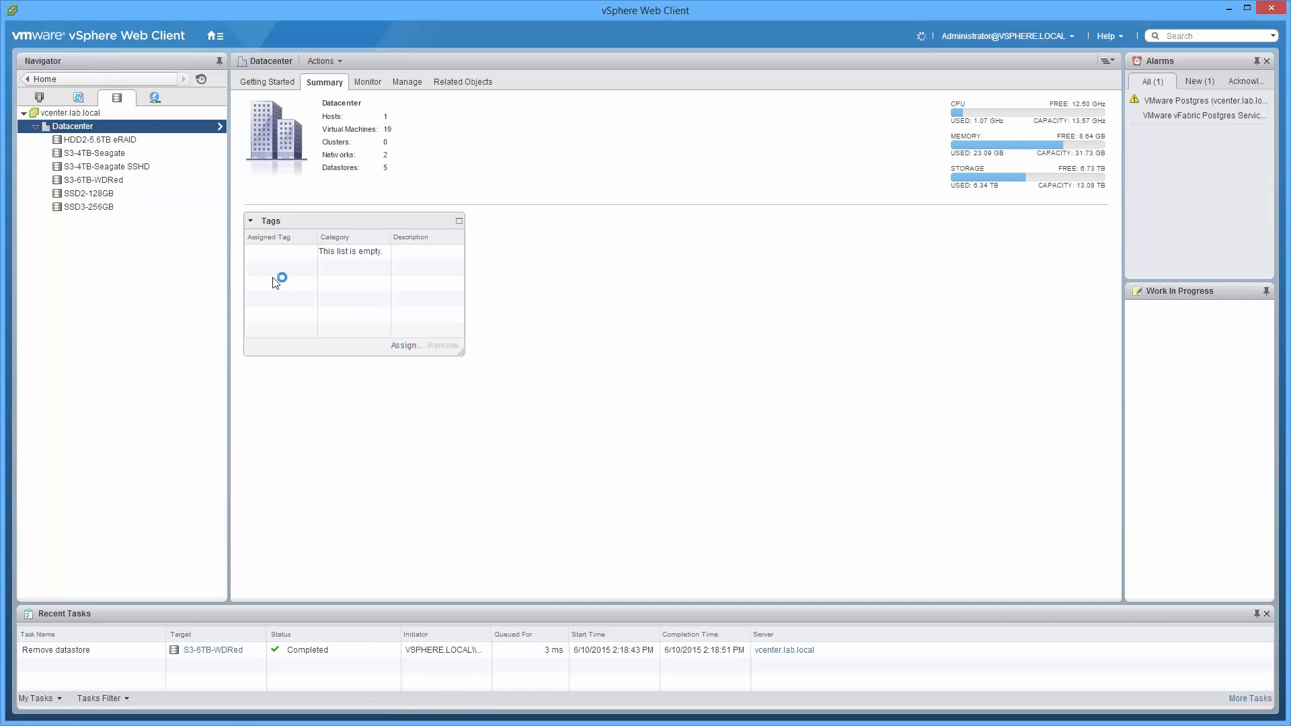
Check the S3-6TB-WDRed datastore entry and refresh the view of the esxi.lab.local host's storage devices
left_click(102, 181)
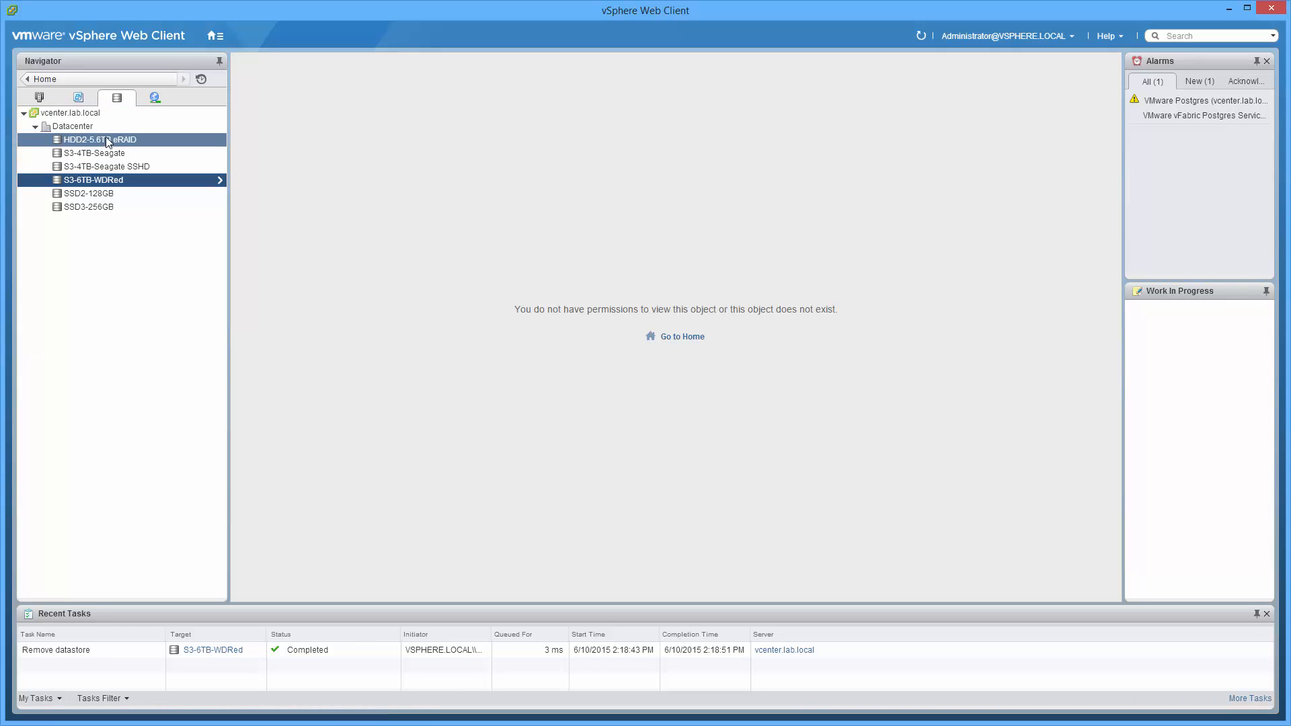
left_click(39, 97)
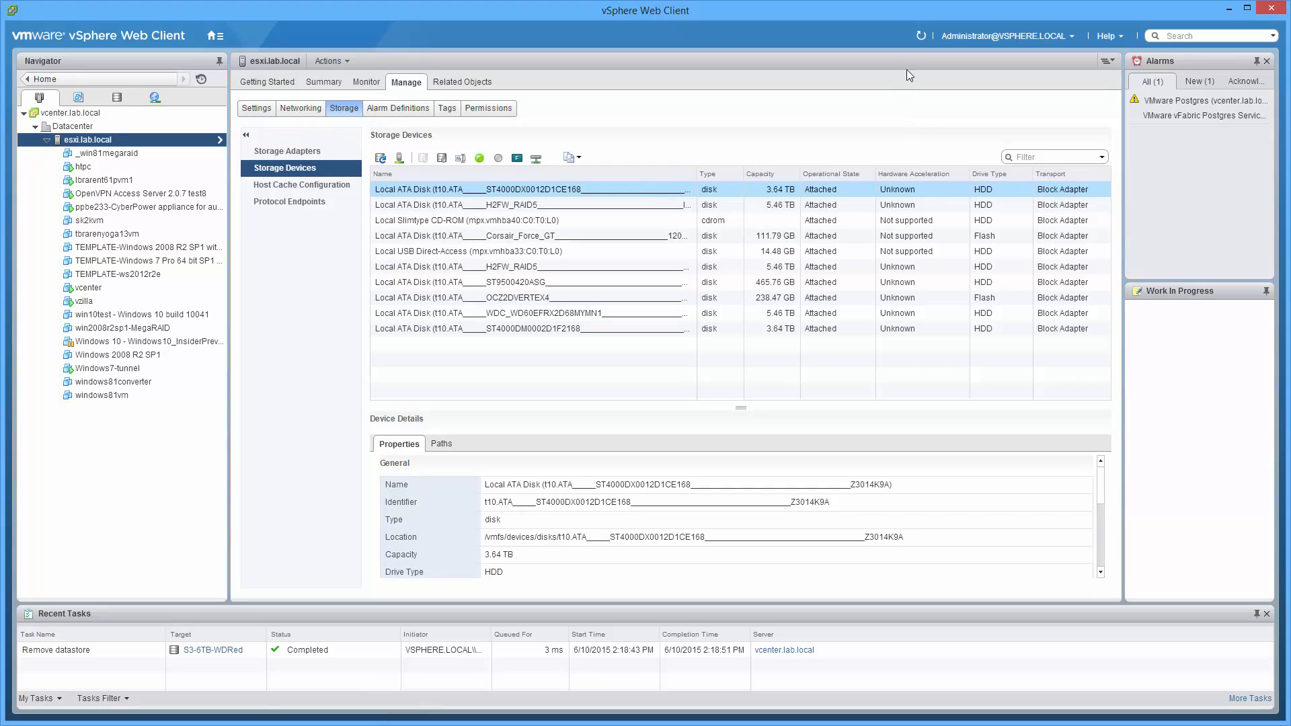
left_click(921, 36)
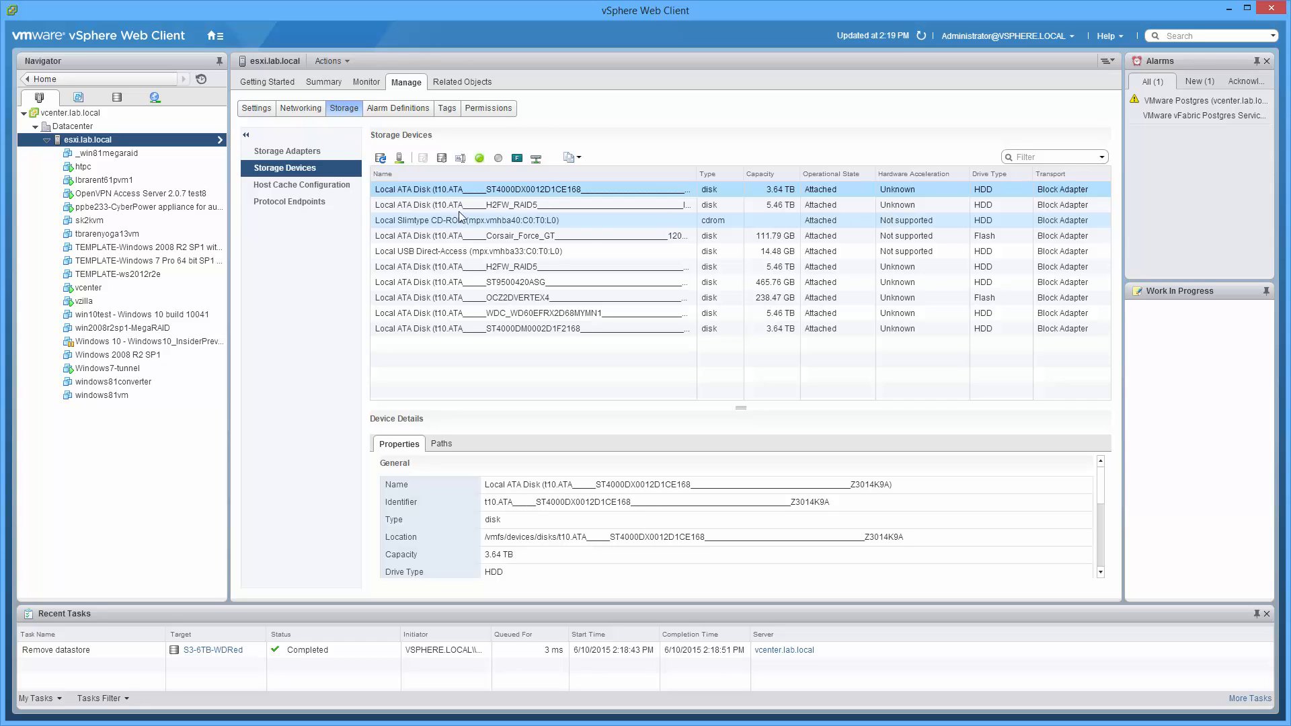
Create a VMFS datastore named Datastore on esxi.lab.local's WDC_WD60EFRX disk, using all available partitions at full size
right_click(118, 140)
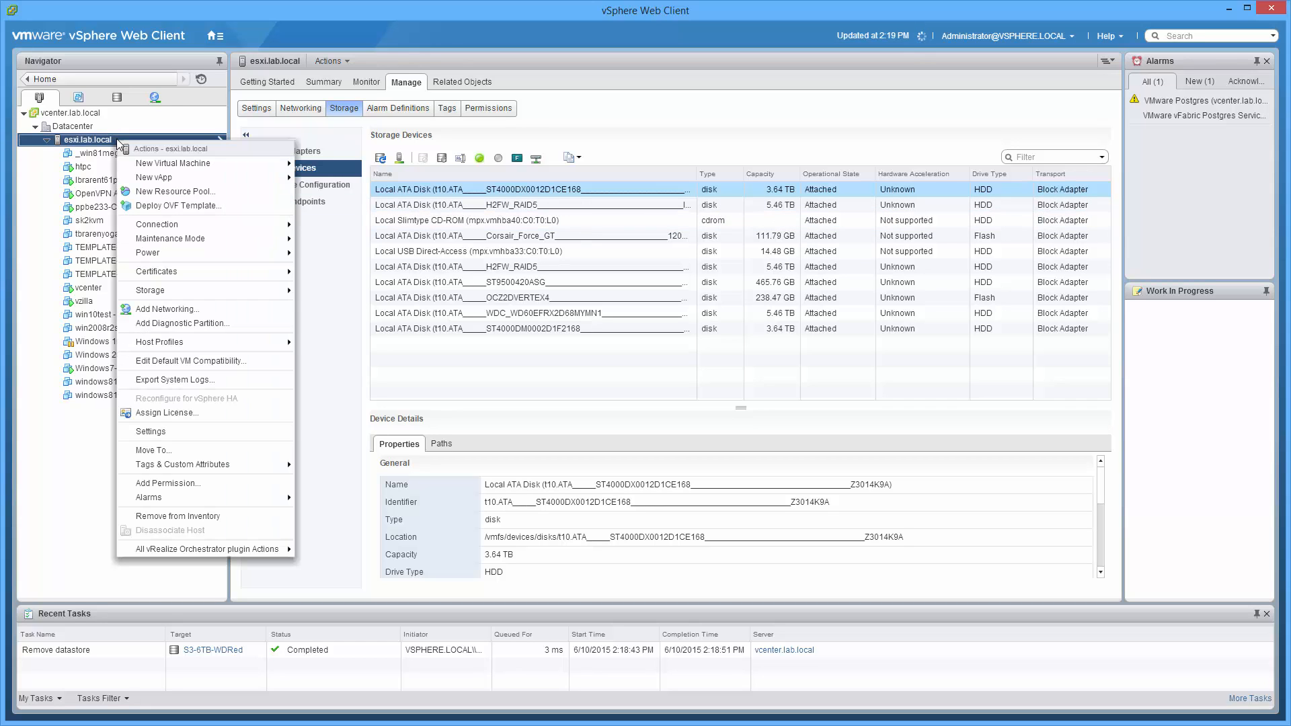
mouse_move(191, 290)
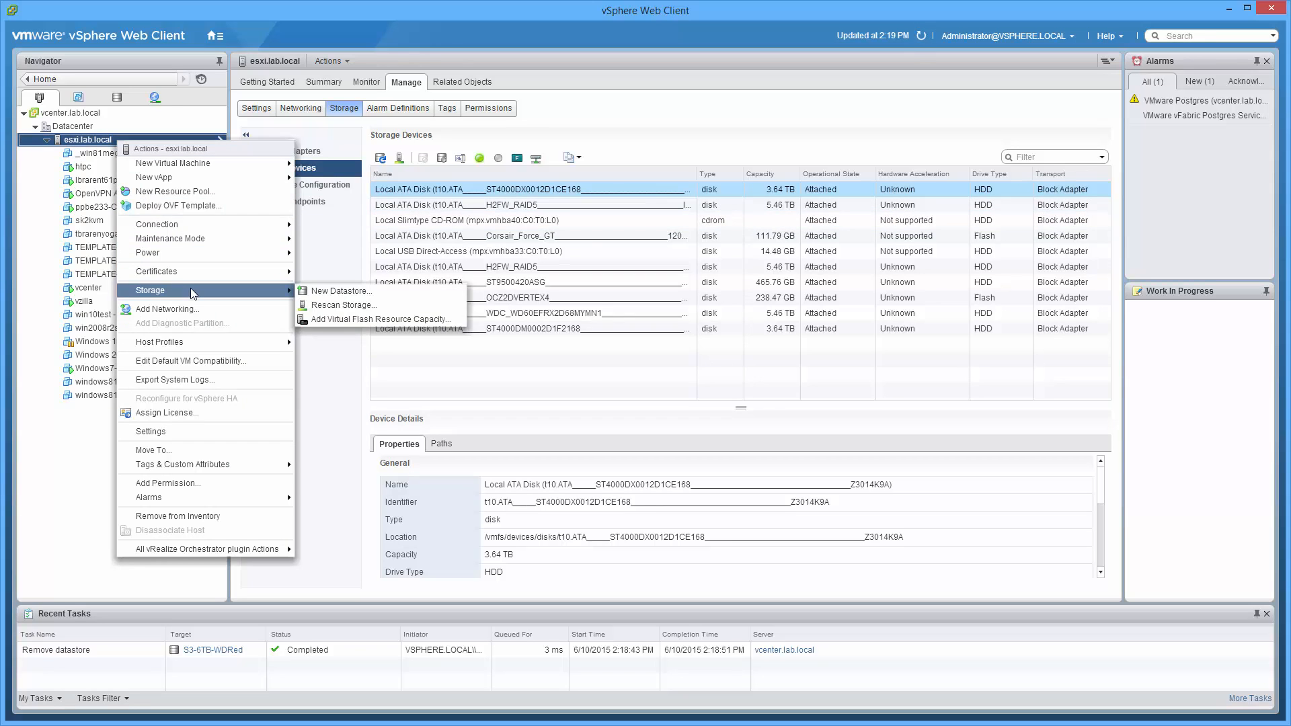
left_click(370, 292)
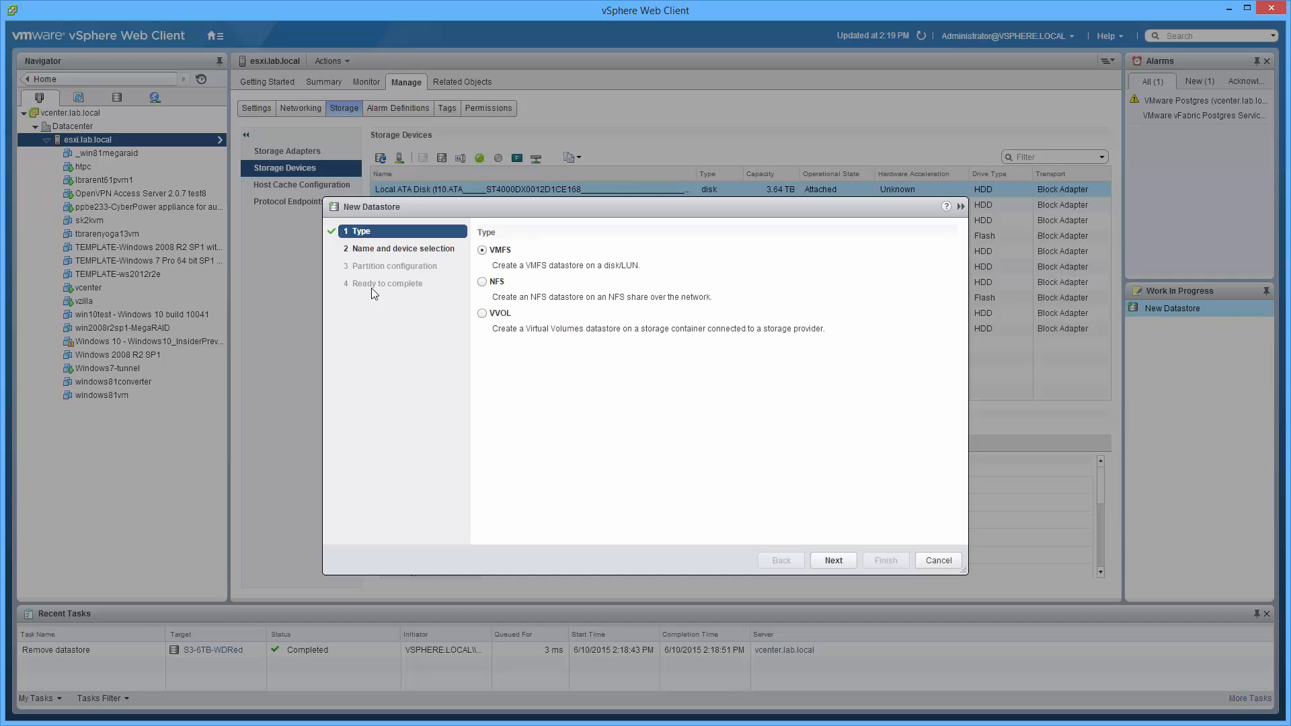
left_click(834, 560)
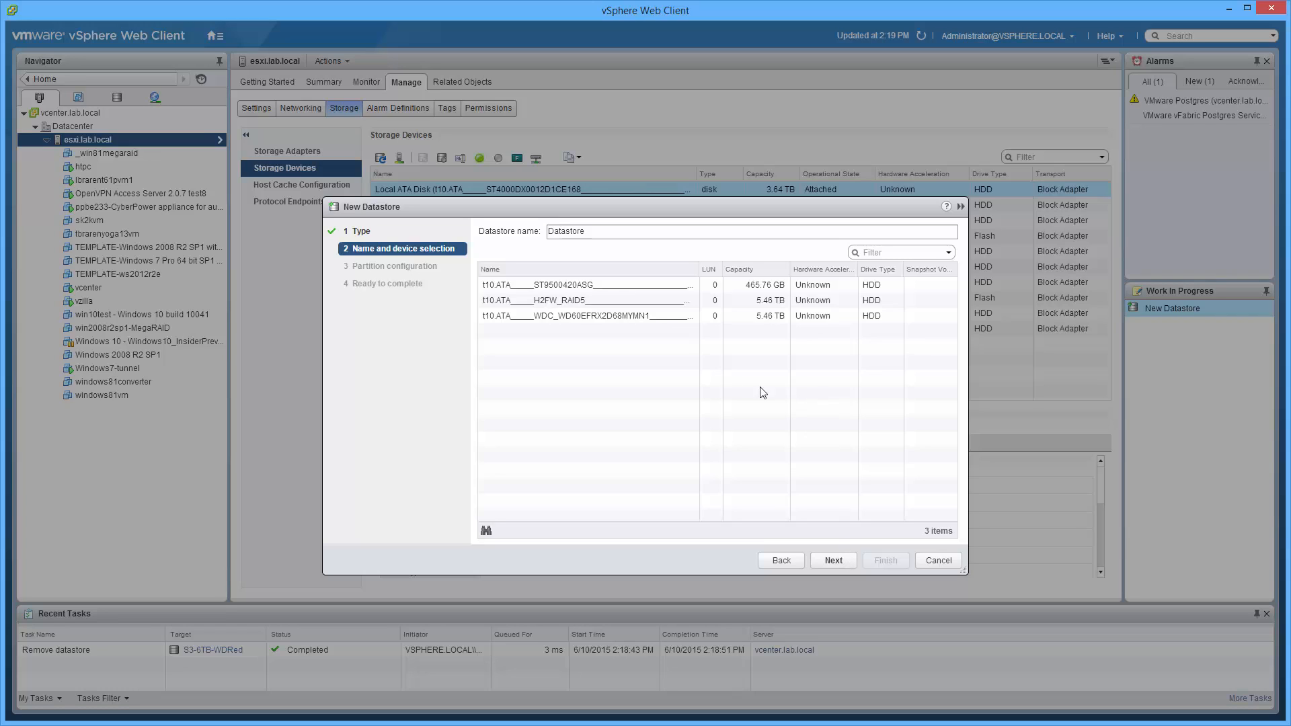
left_click(577, 316)
left_click(662, 316)
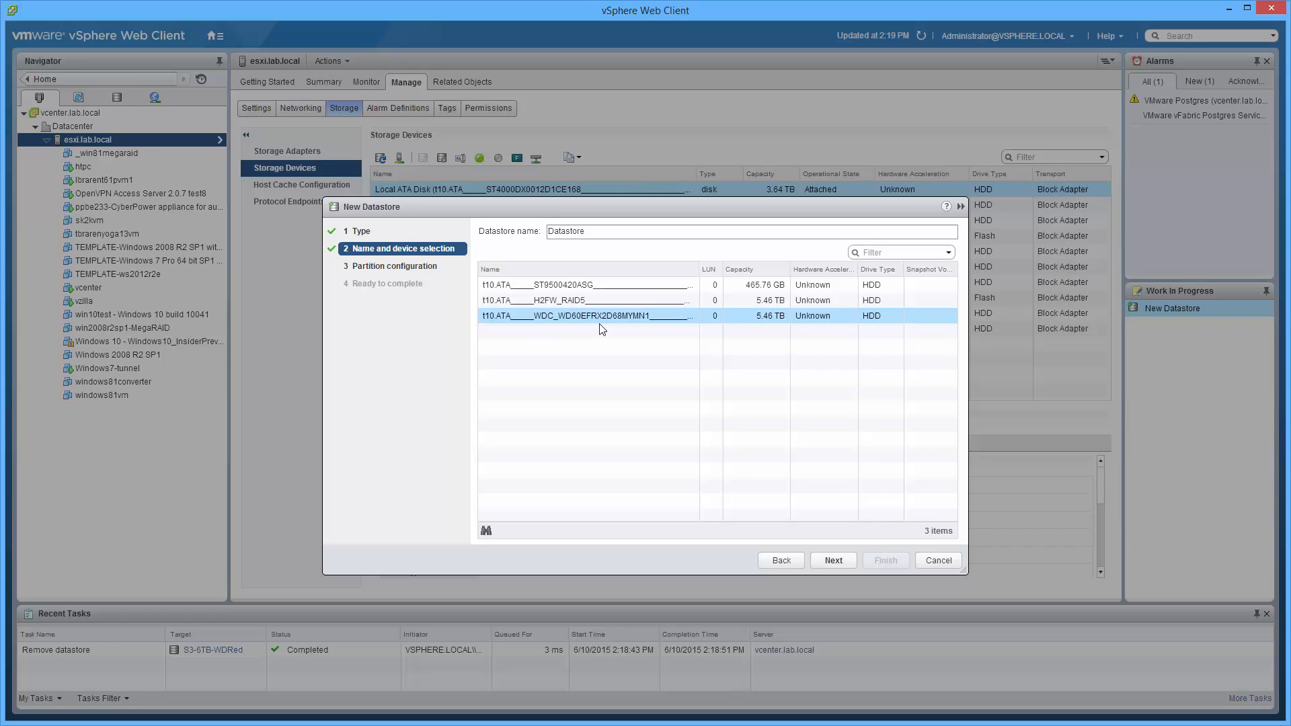
left_click(839, 565)
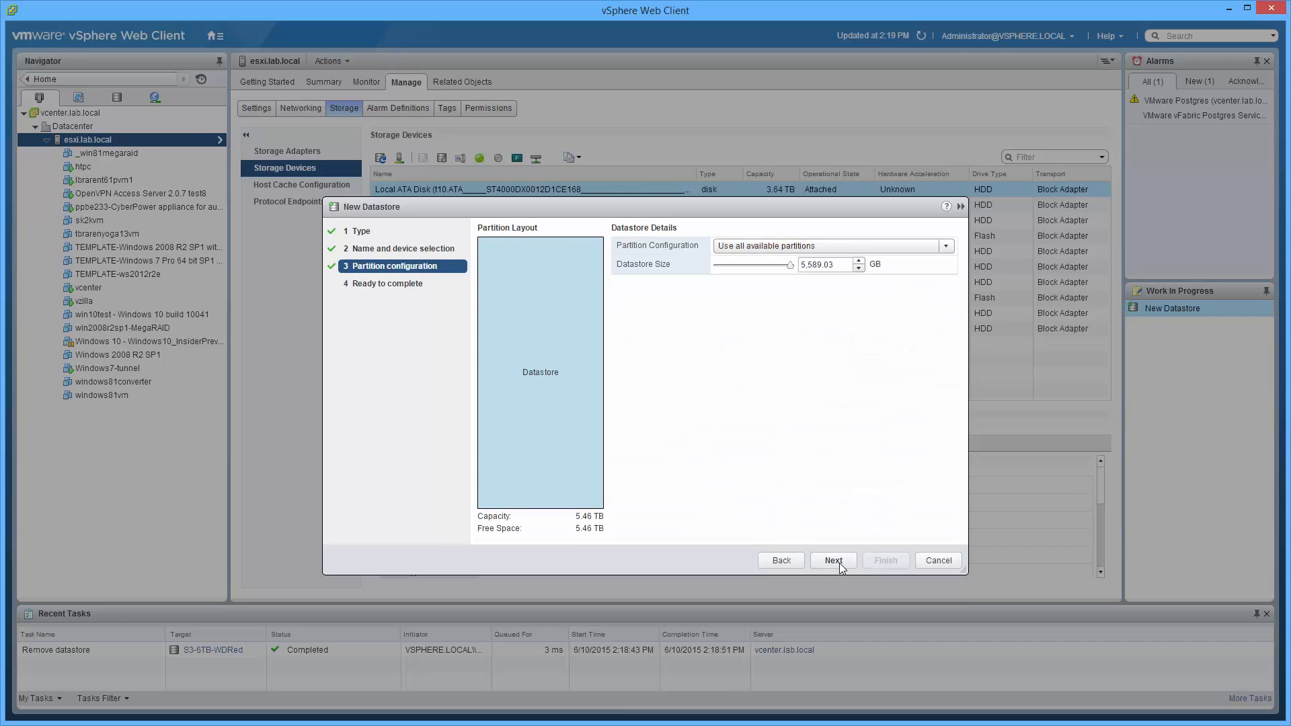
left_click(839, 562)
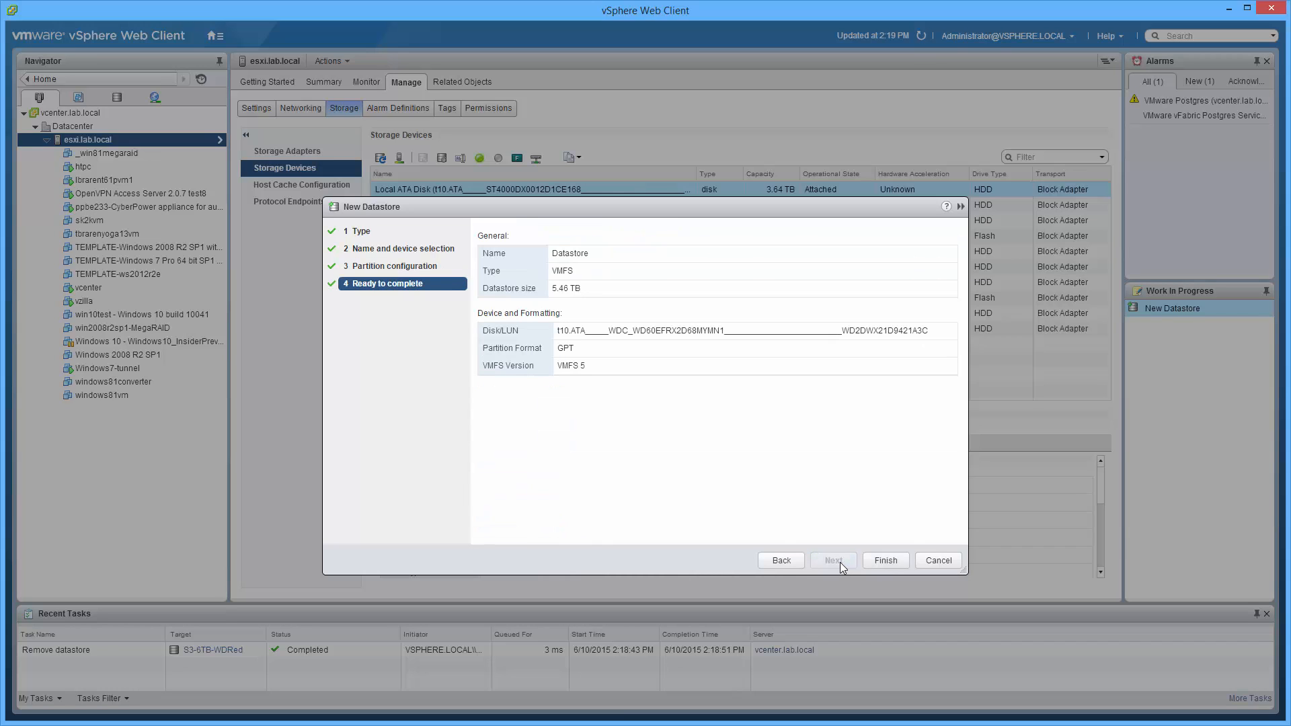
left_click(885, 561)
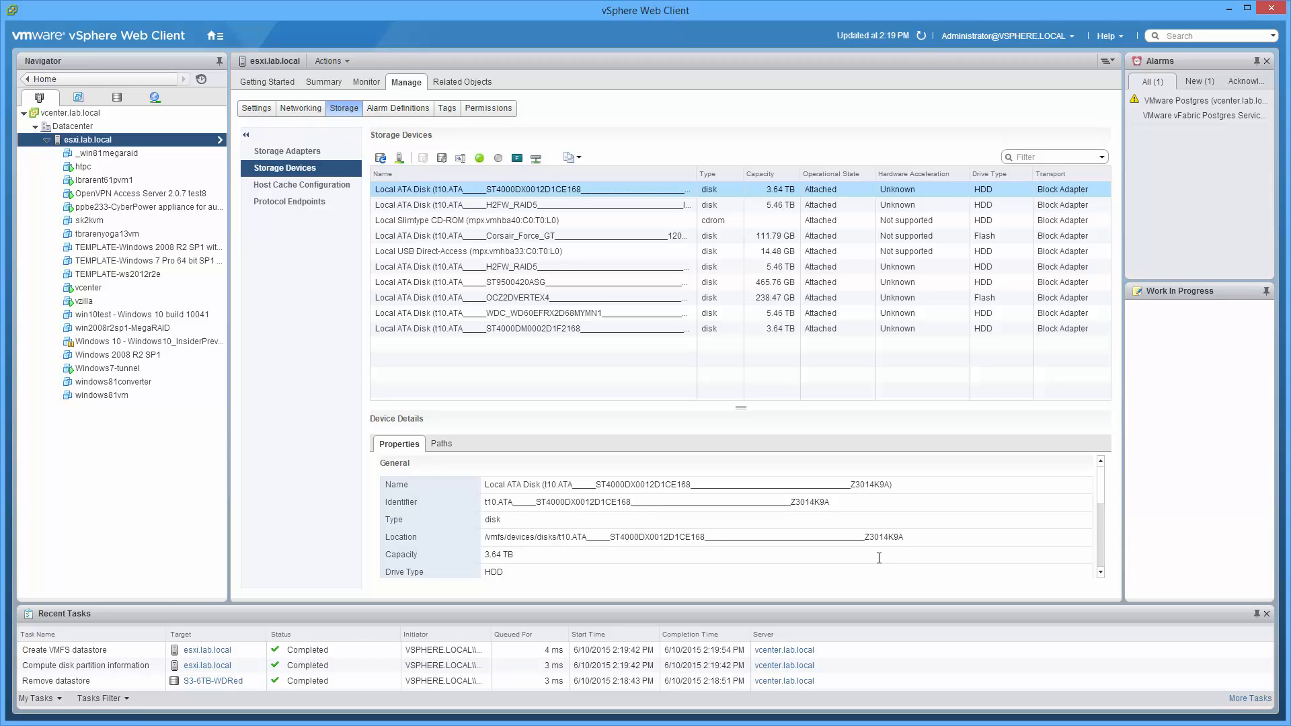
Detach the ST9500420ASG disk from the esxi.lab.local host and refresh the storage device view
left_click(445, 283)
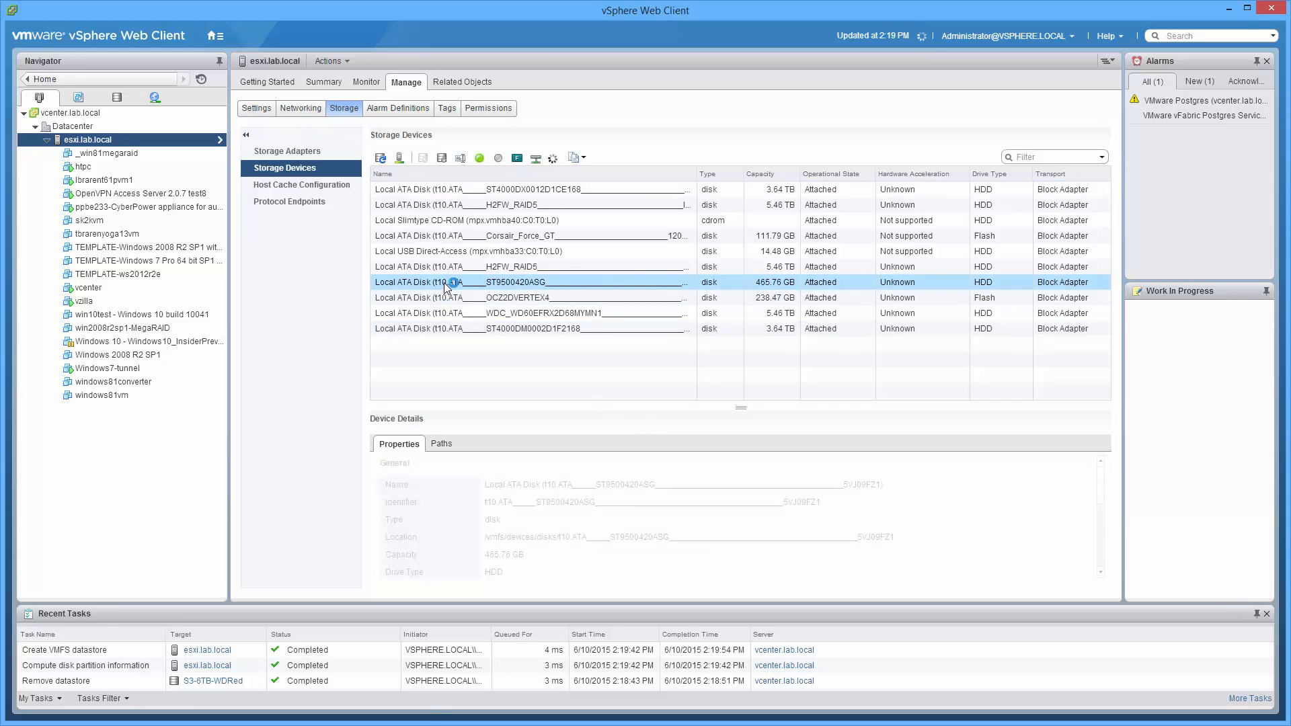
right_click(445, 283)
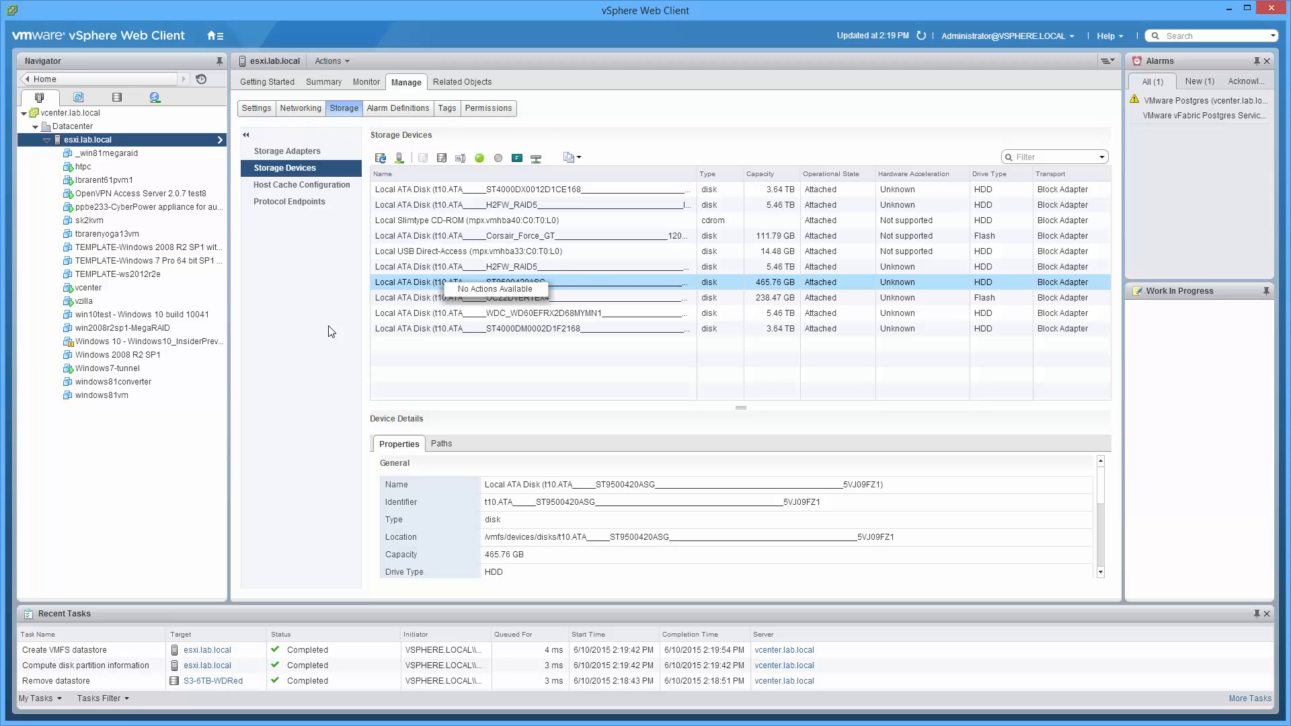
left_click(391, 285)
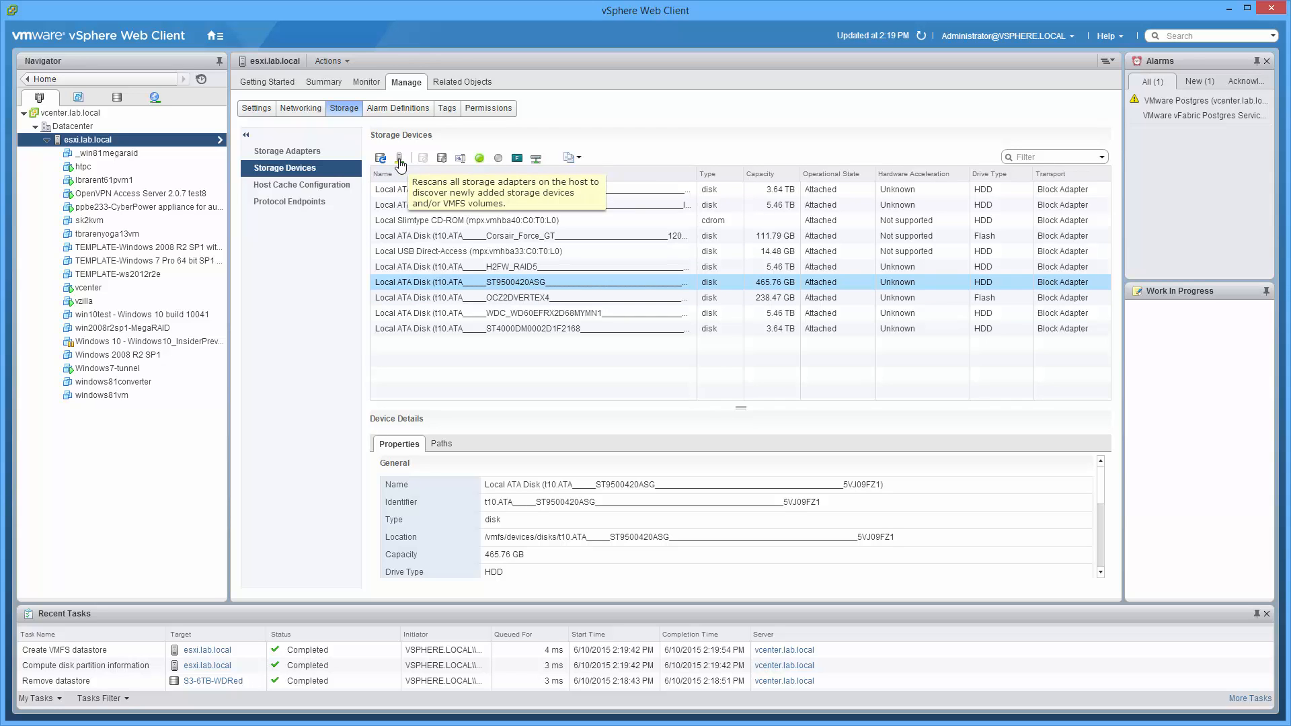
left_click(442, 160)
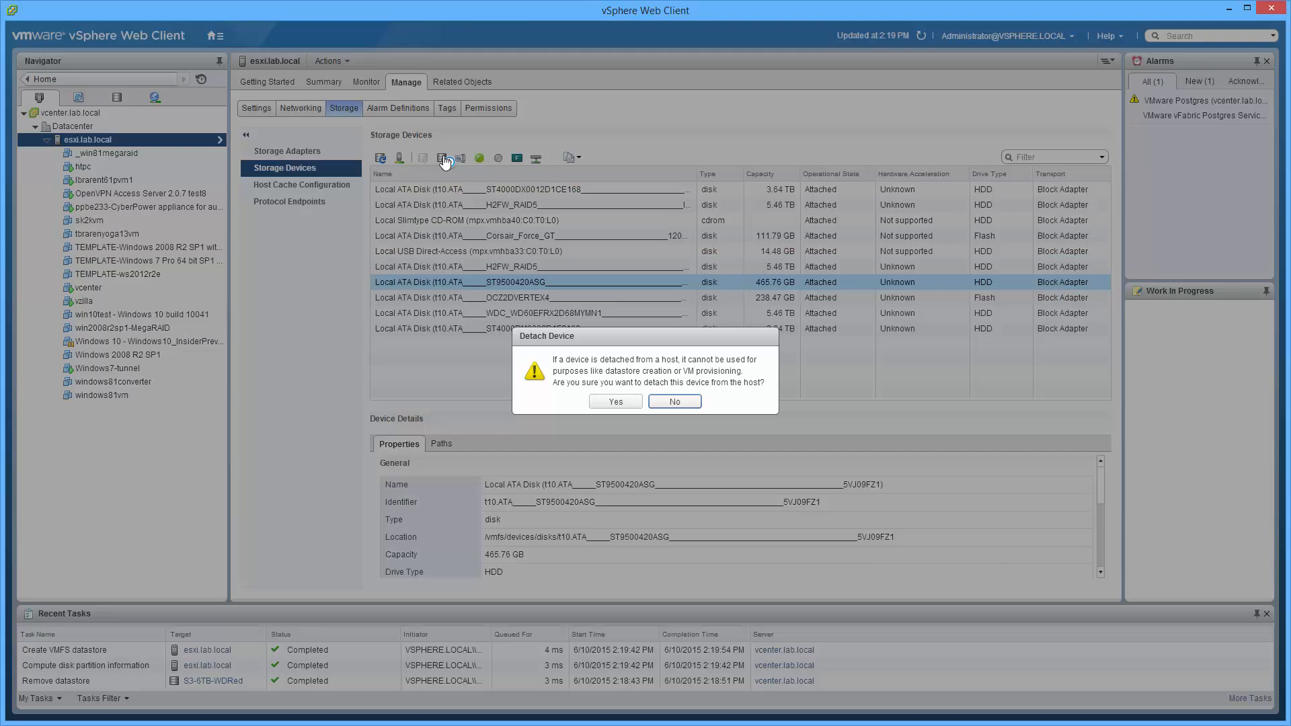
left_click(596, 402)
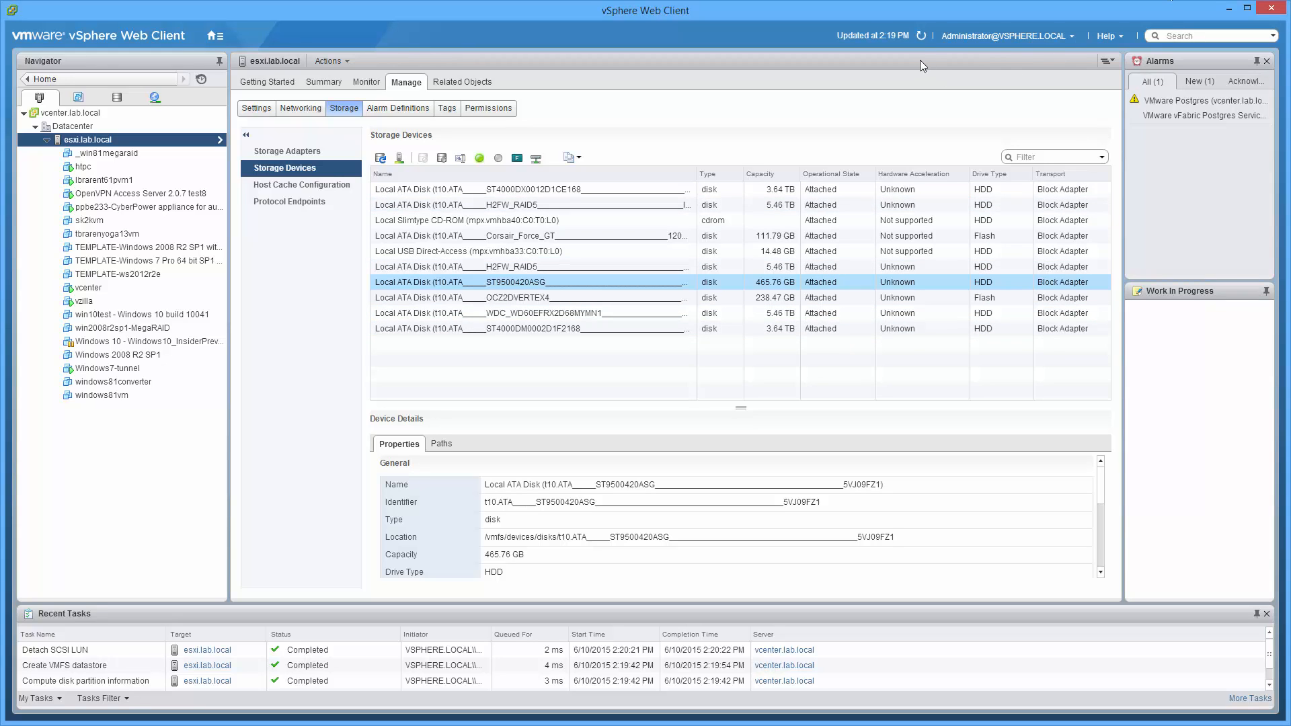
left_click(922, 39)
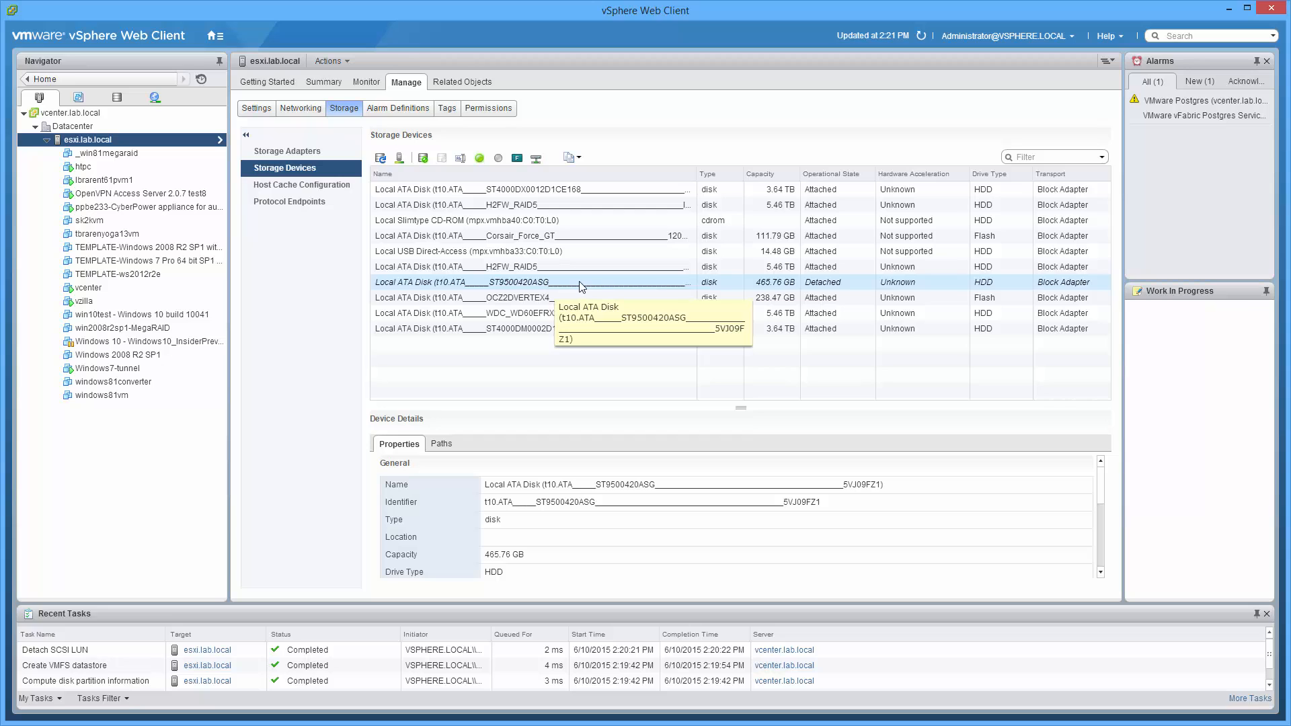
Refresh the host's storage information and rescan for new storage devices and new VMFS volumes
left_click(382, 159)
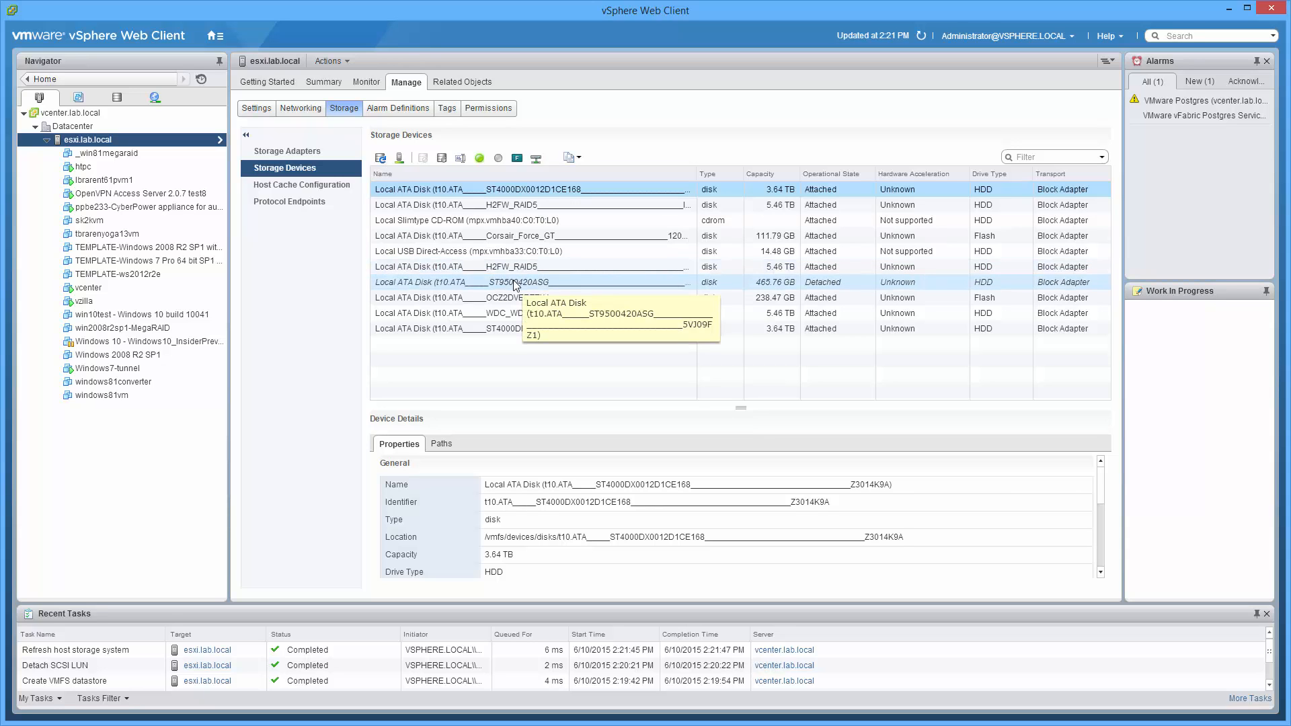
left_click(398, 159)
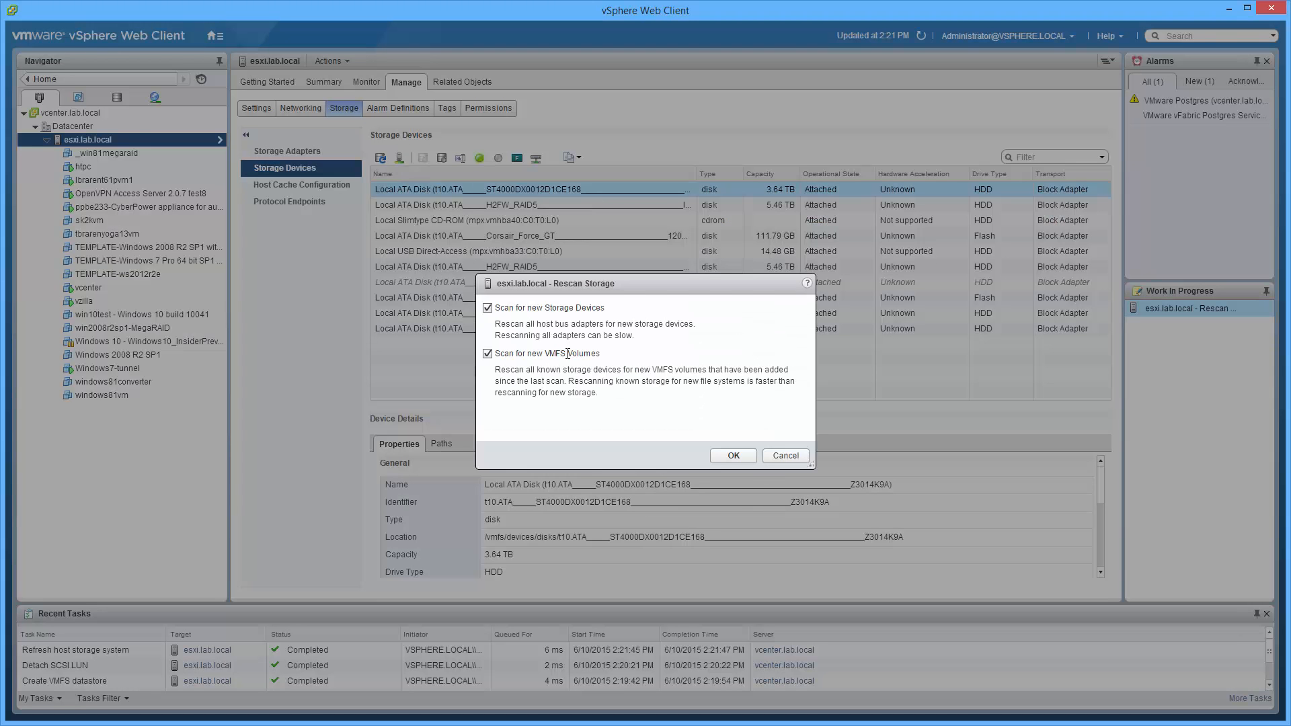
left_click(744, 458)
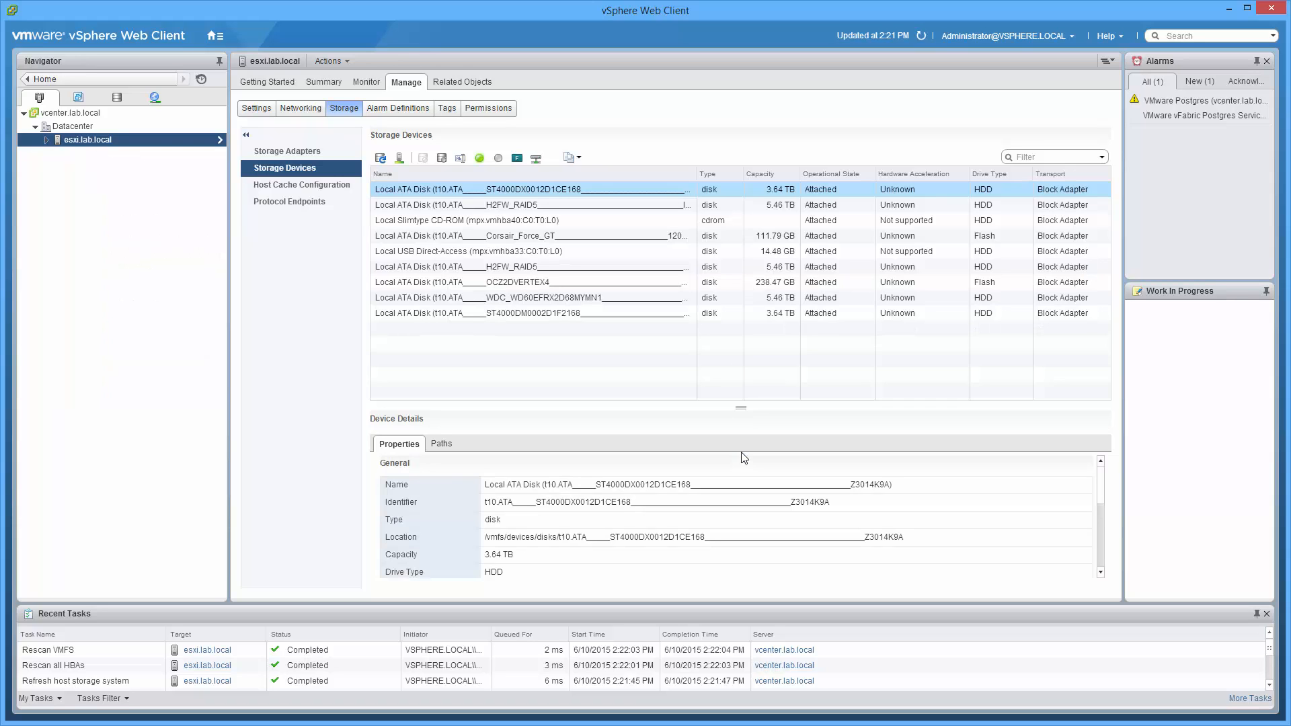
Rename the datastore named Datastore as HDD2-6TB-WD Red
left_click(117, 99)
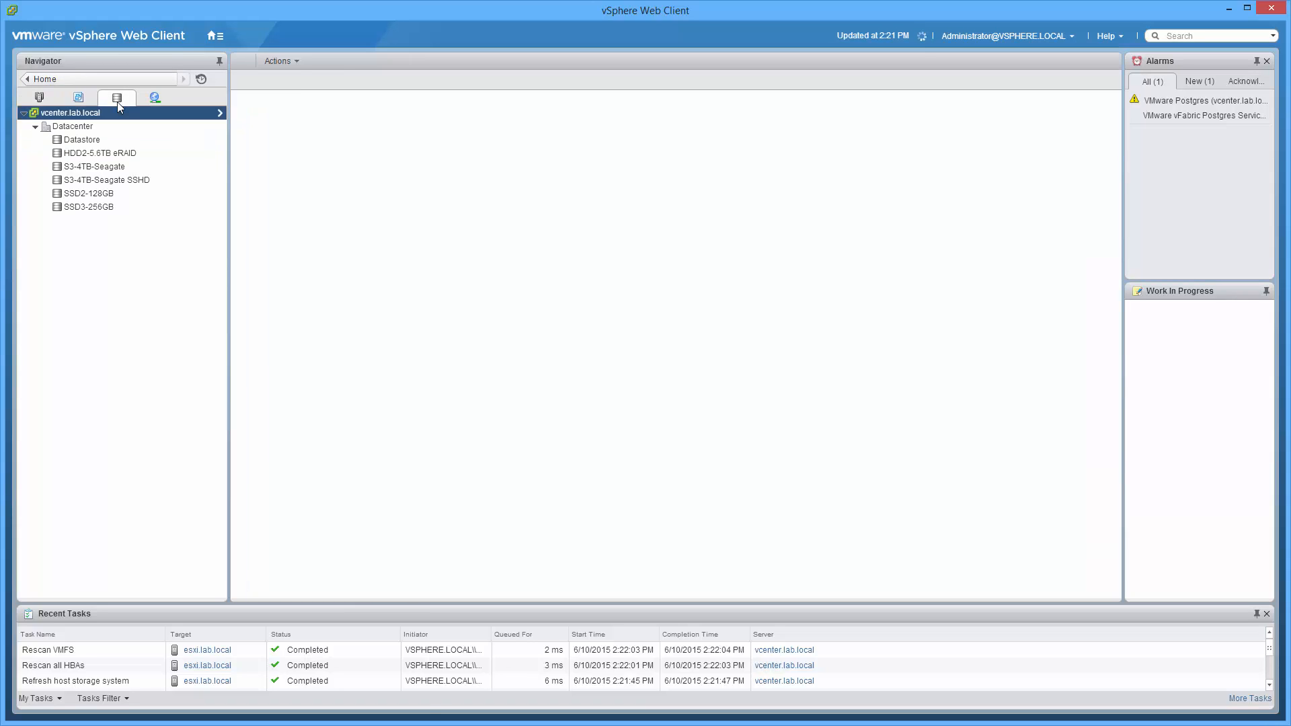
left_click(109, 207)
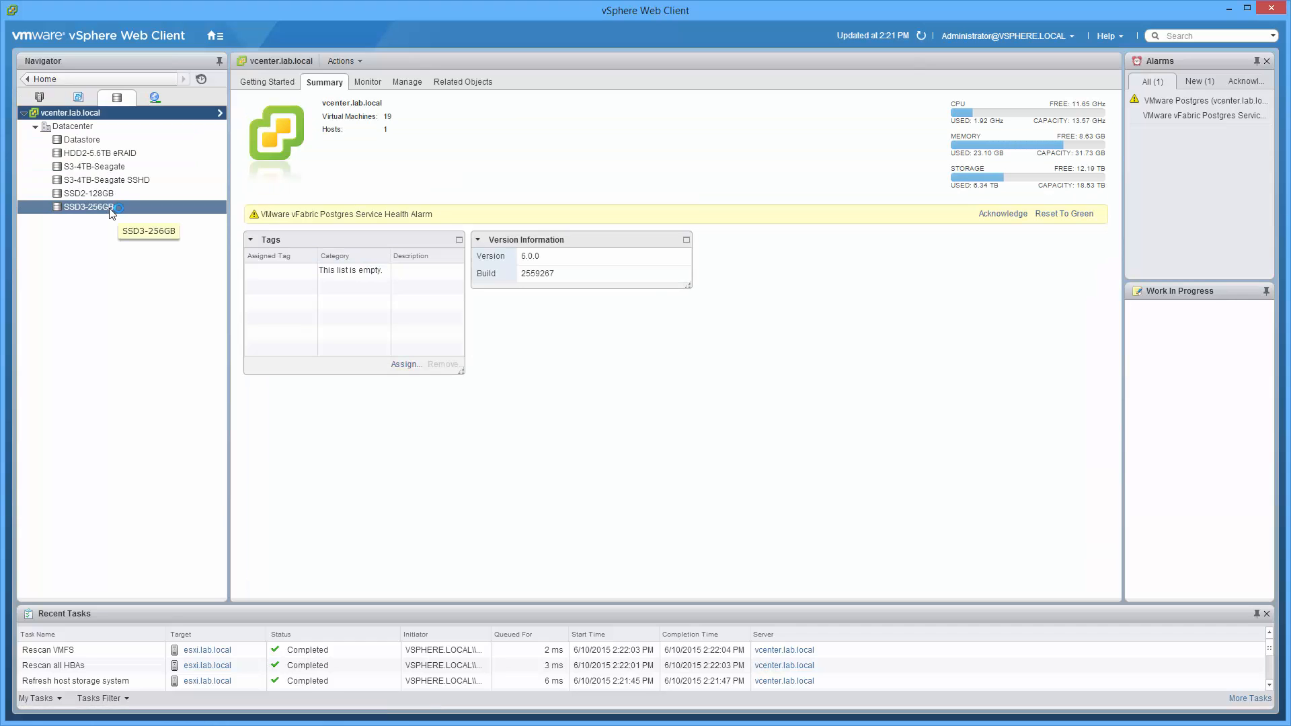
left_click(81, 139)
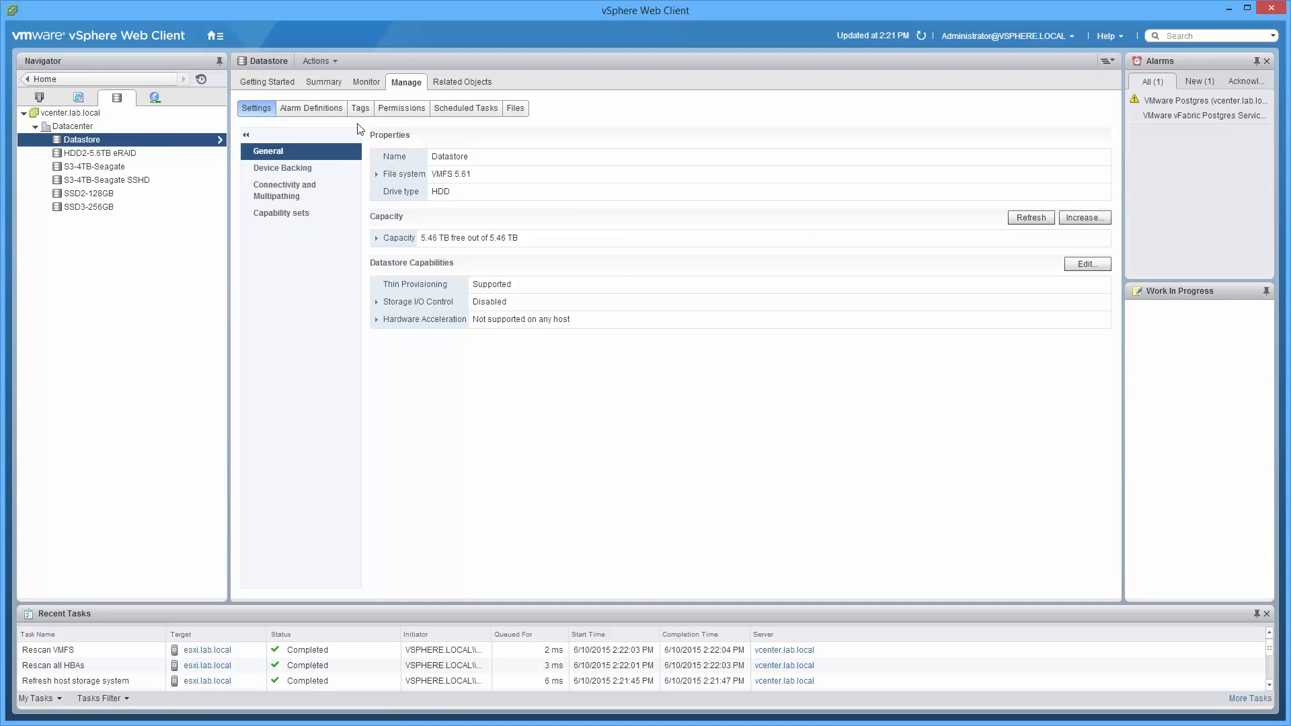
right_click(184, 138)
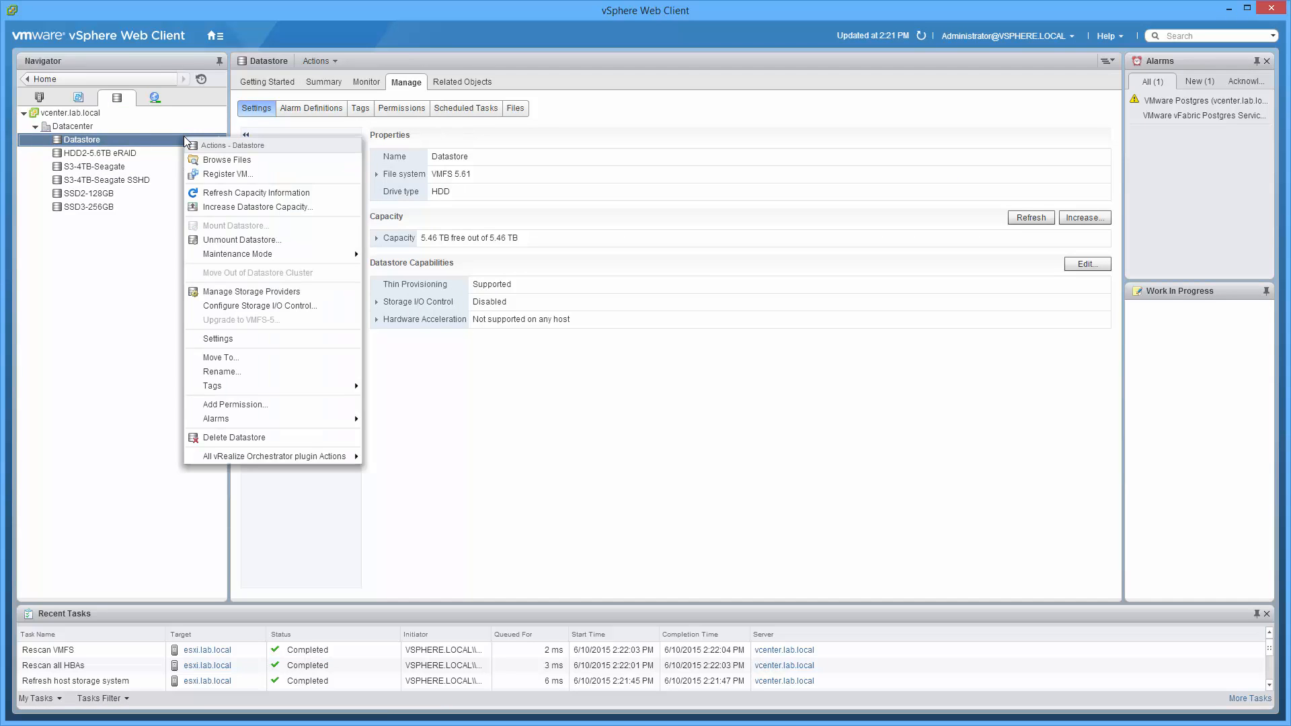
left_click(219, 371)
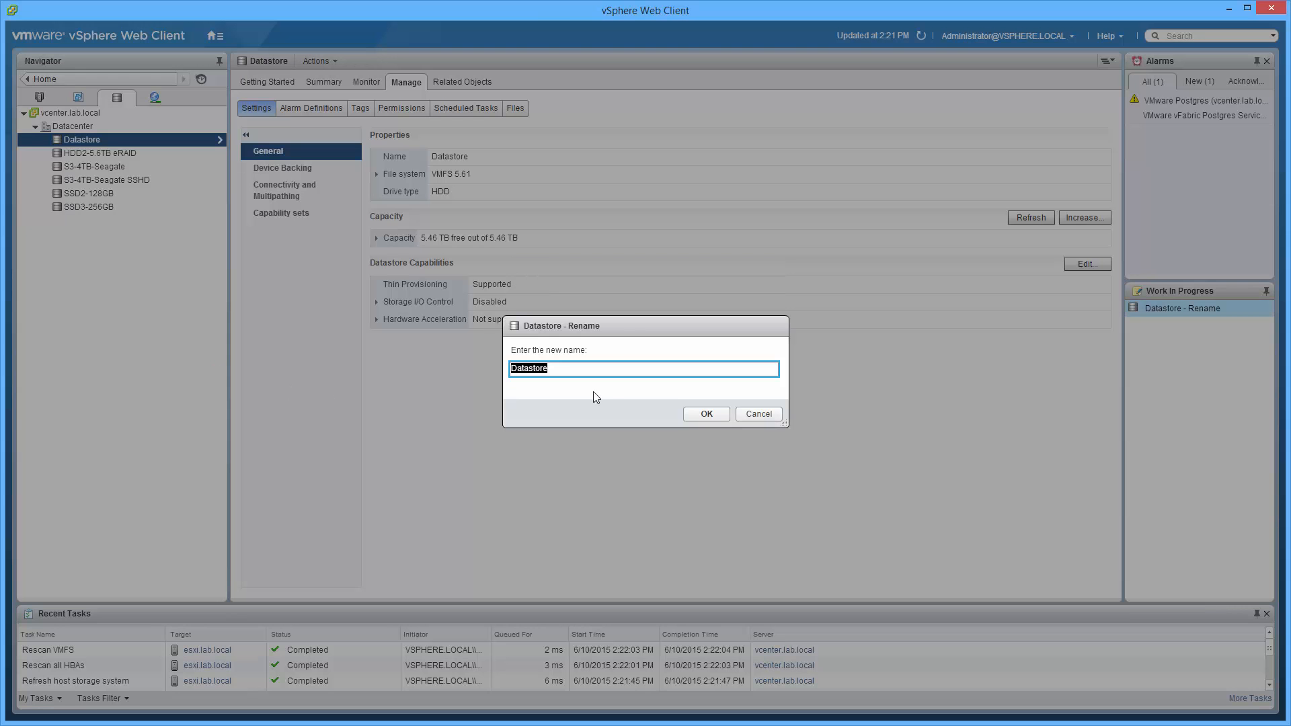
type("HDD2-6TB")
type("-WD Red")
key("Return")
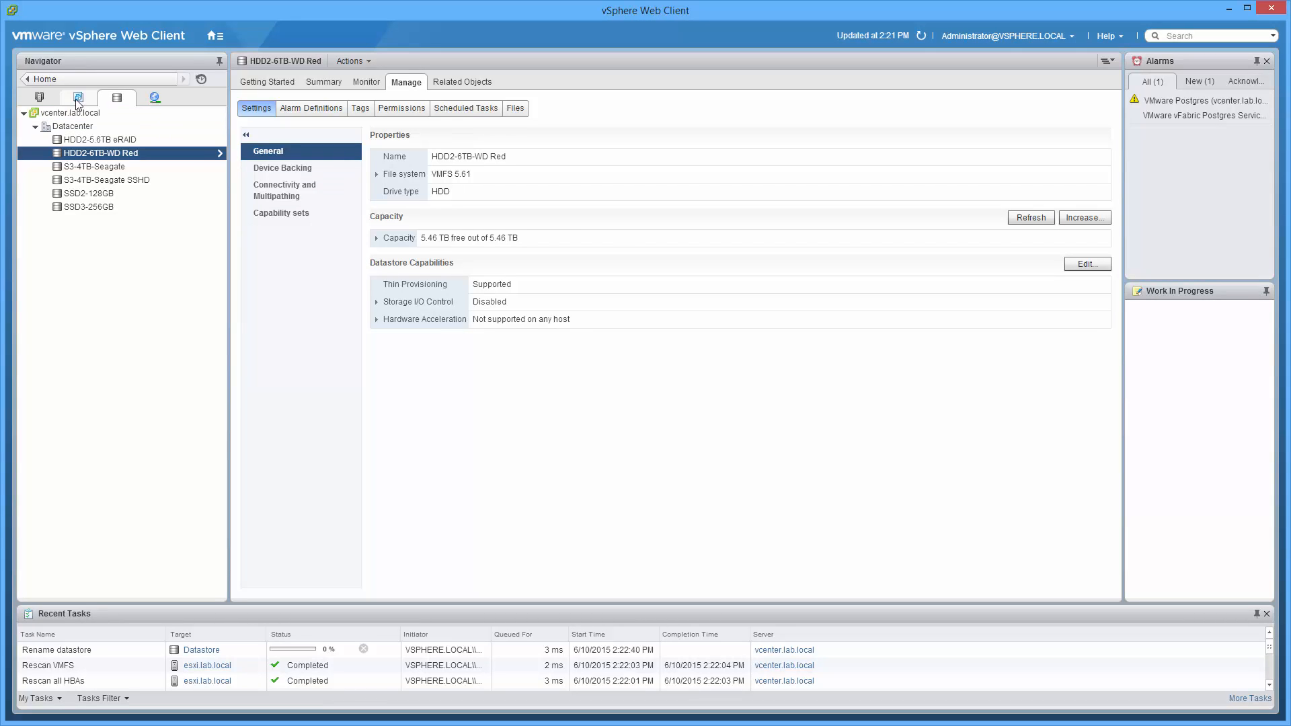
Set up a storage-only migration for the vzilla virtual machine with per-disk storage selection, widening the wizard to show all columns
left_click(49, 102)
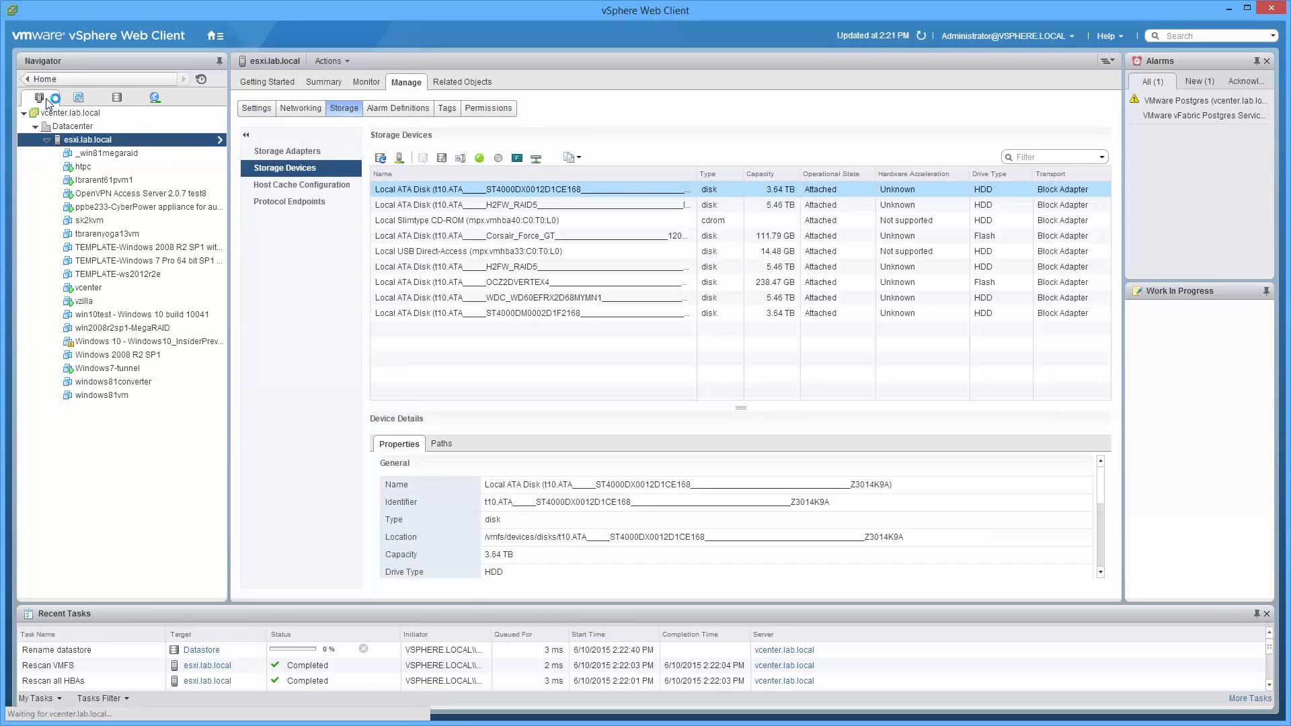
left_click(88, 303)
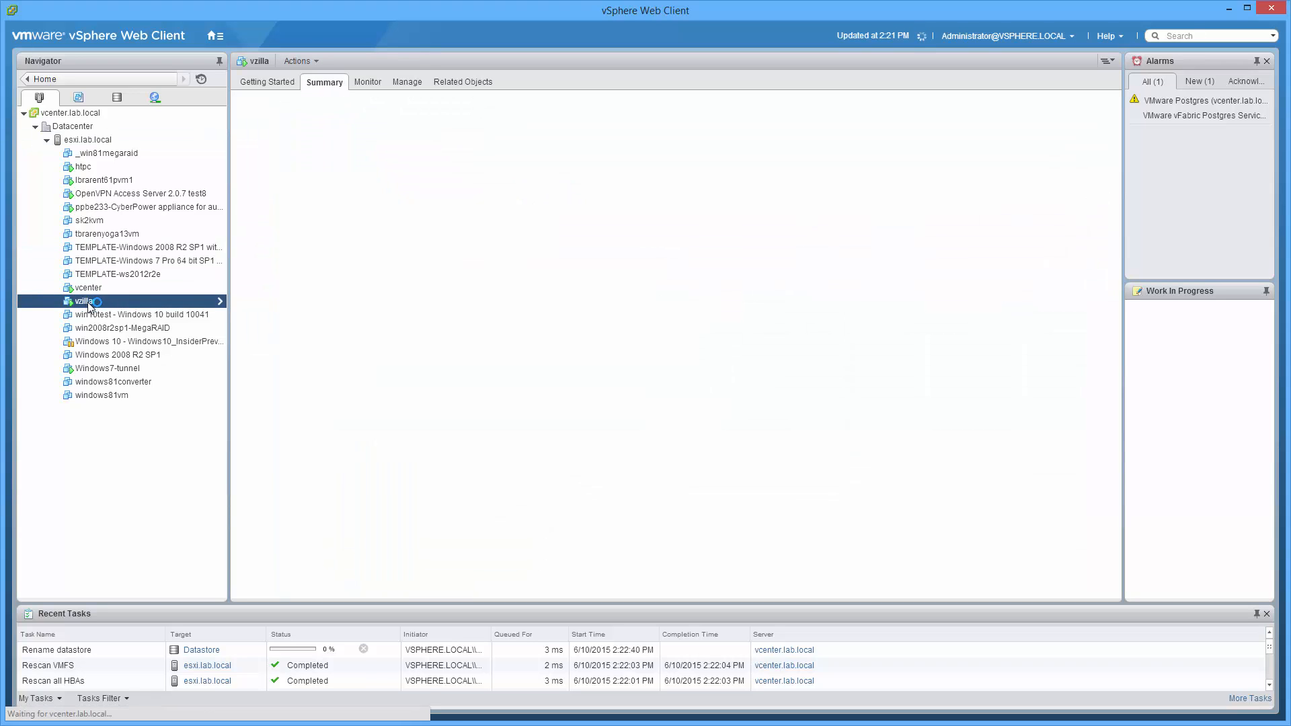
right_click(92, 306)
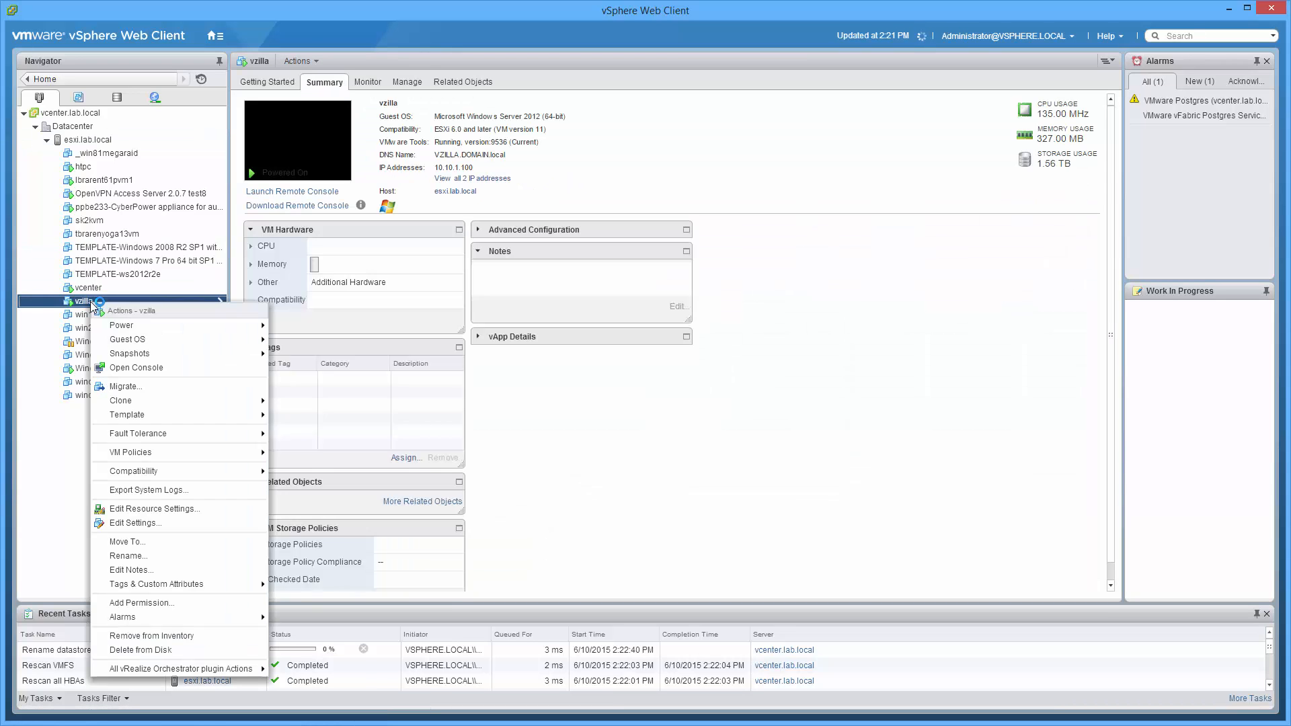
left_click(125, 387)
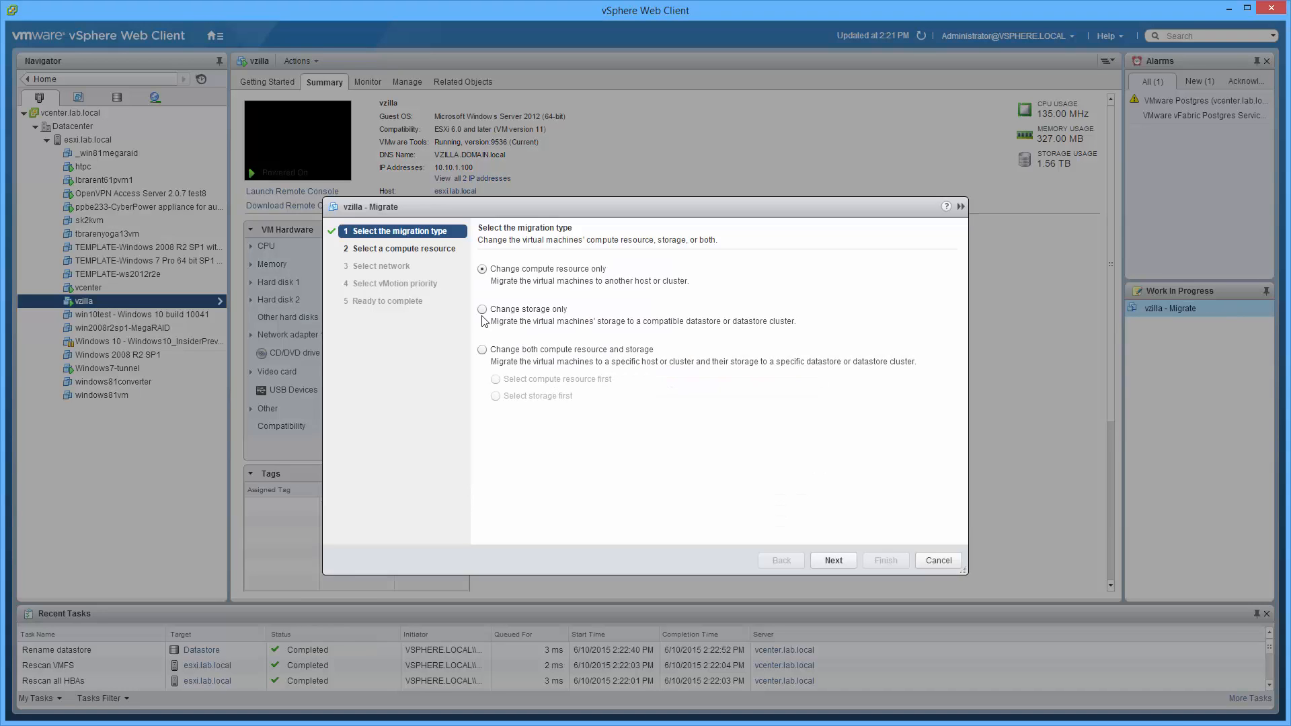
left_click(482, 309)
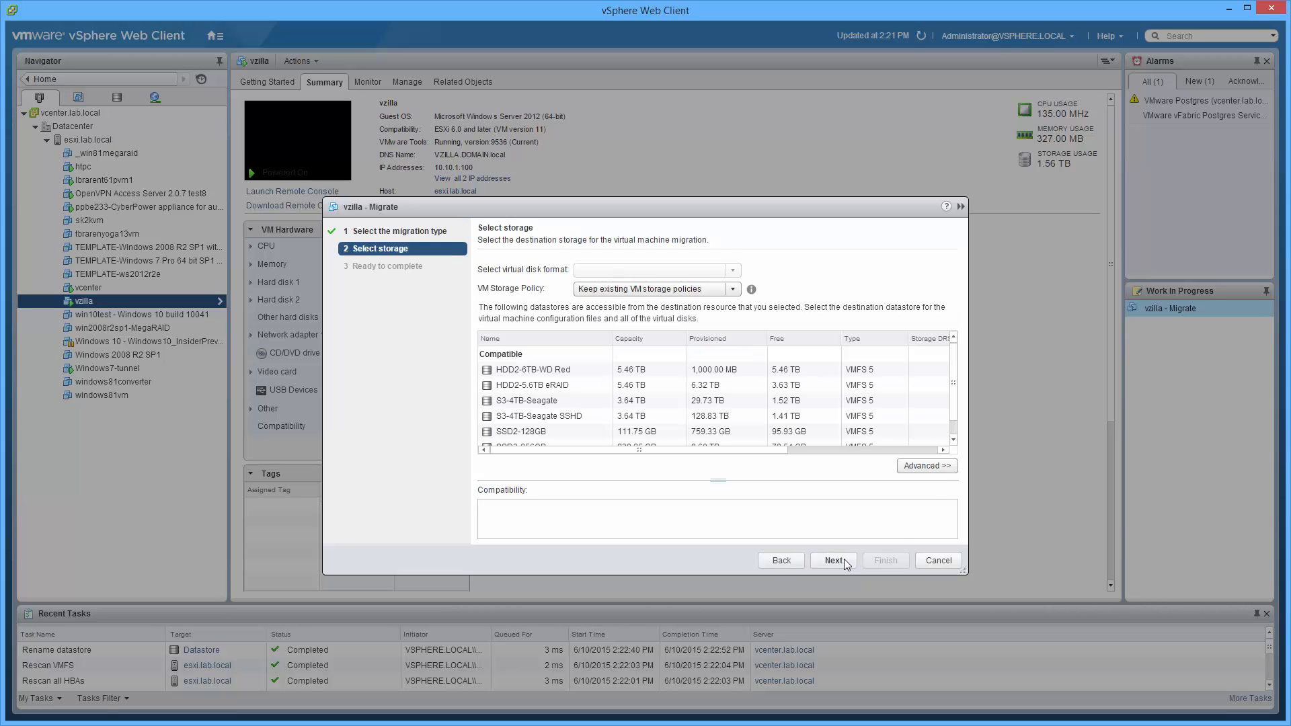
left_click(938, 471)
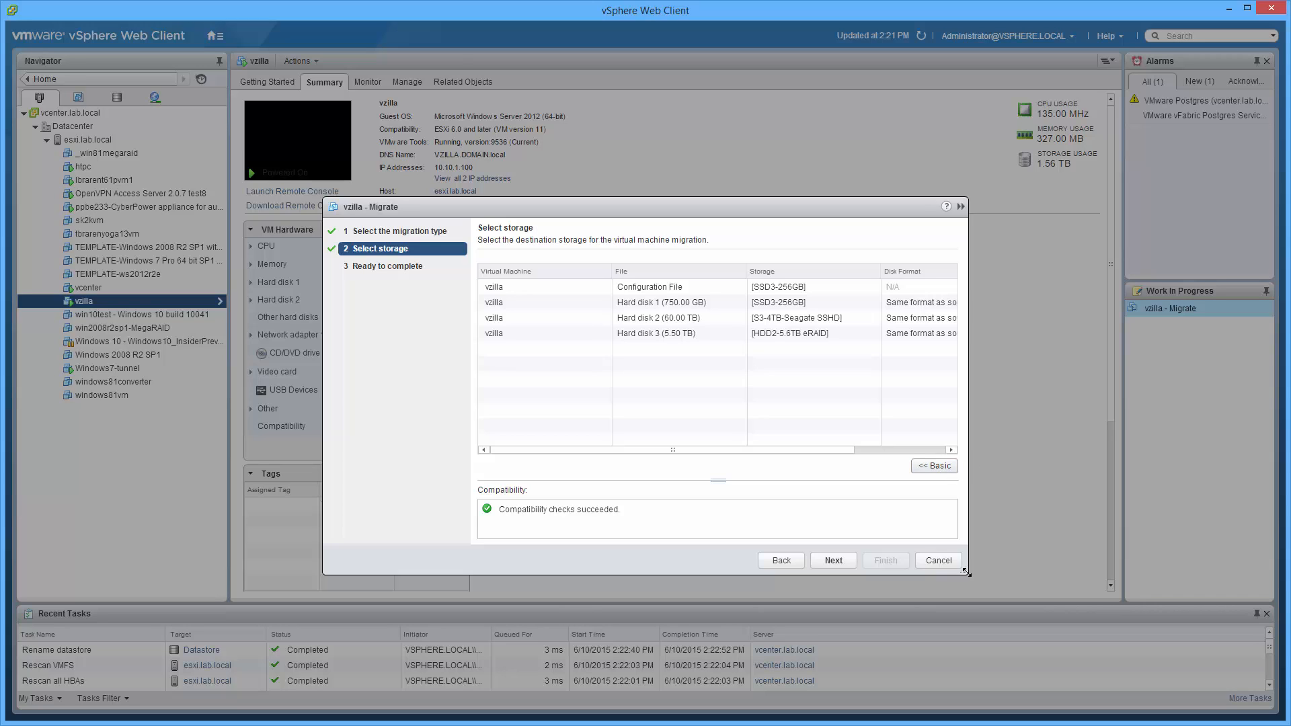
left_click_drag(966, 573, 1214, 609)
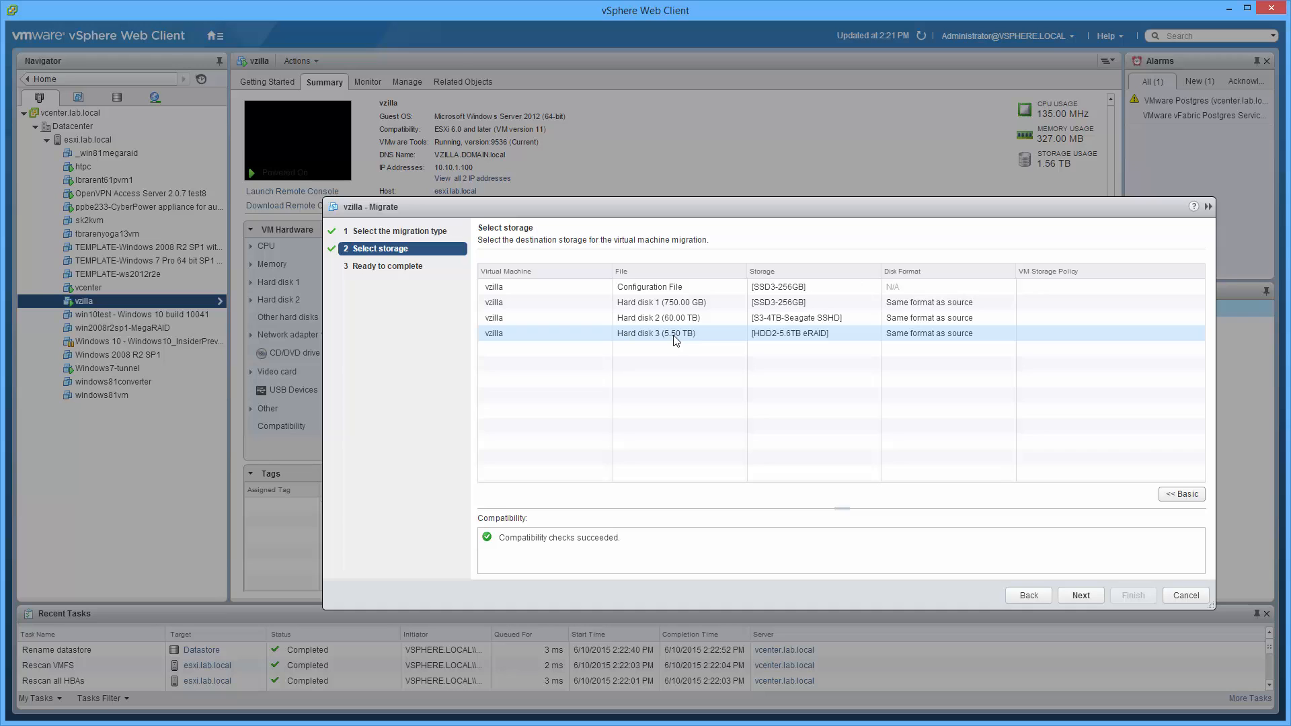
Choose HDD2-6TB-WD Red as the destination for vzilla's Hard disk 3 and start the migration
left_click(874, 338)
left_click(872, 334)
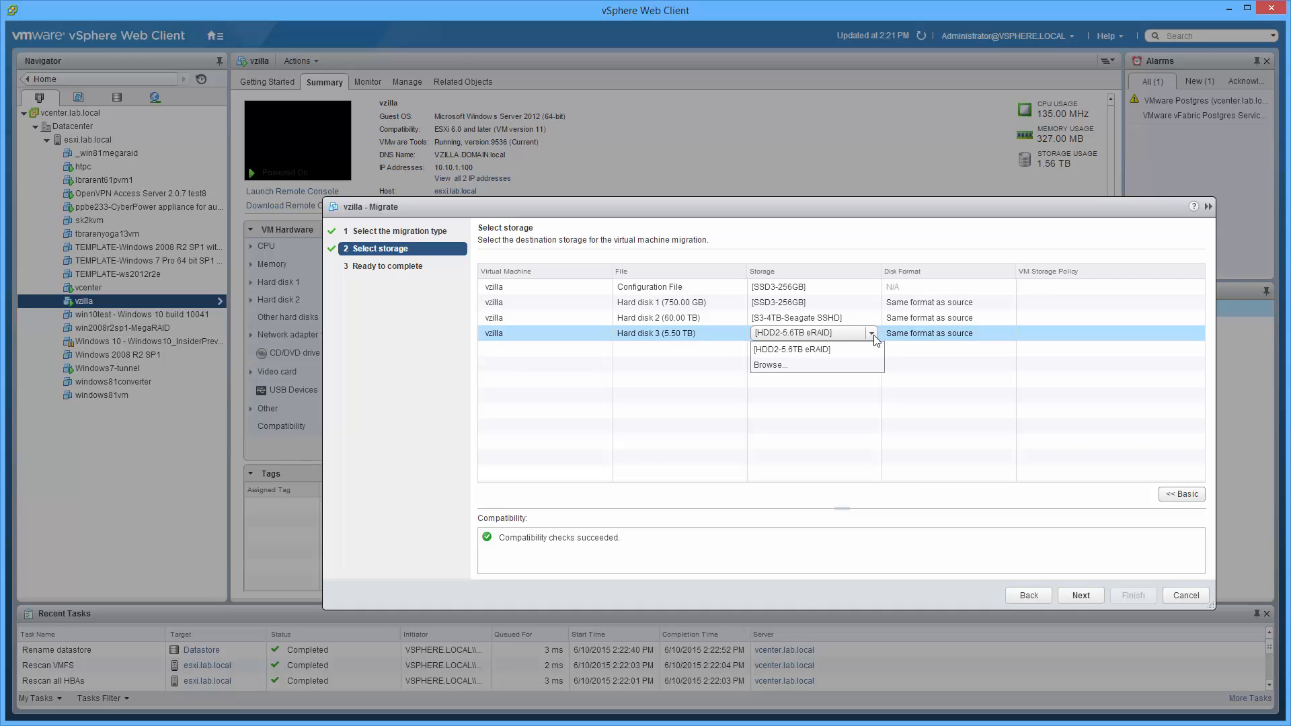
left_click(801, 365)
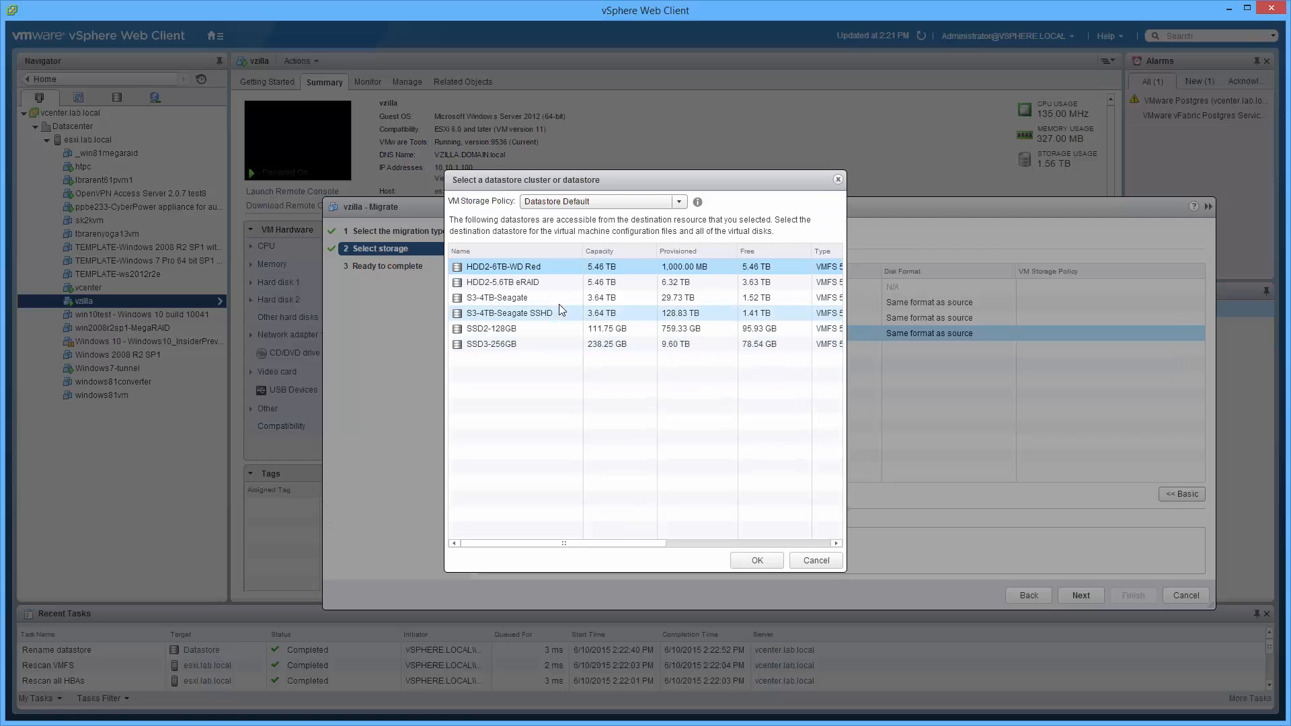
left_click(541, 269)
left_click(757, 561)
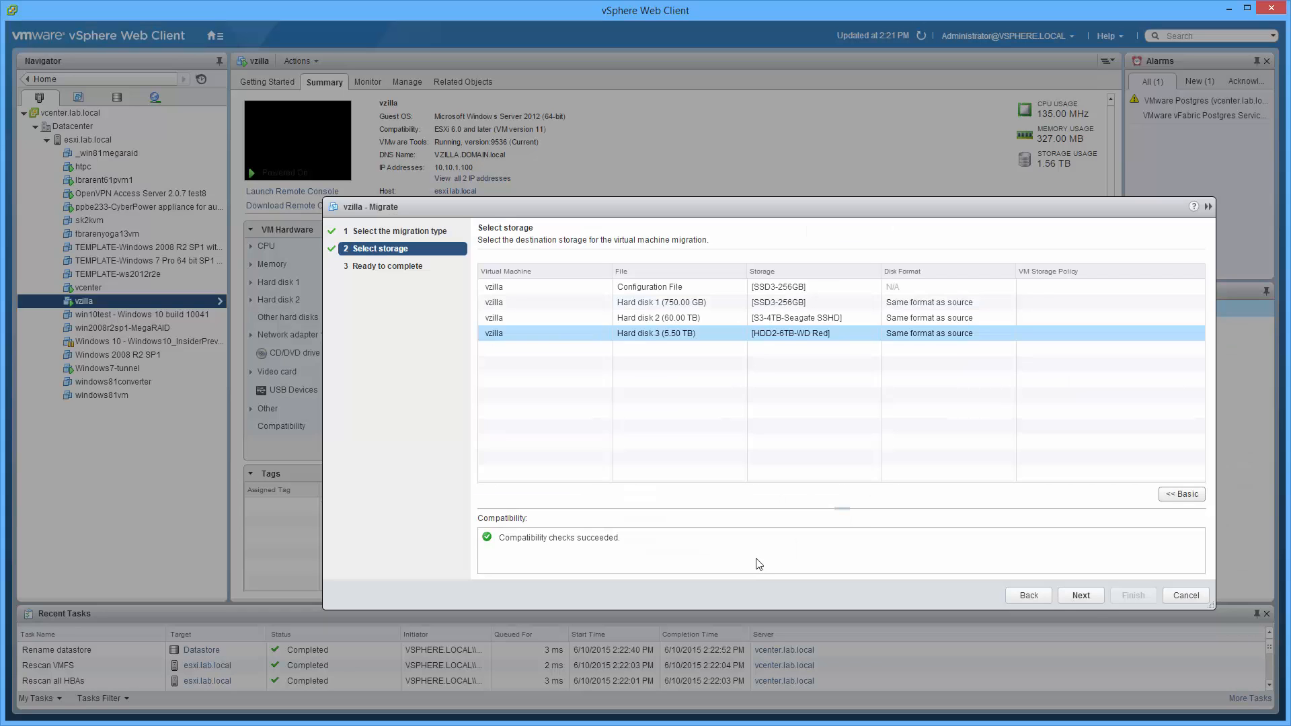
left_click(1074, 595)
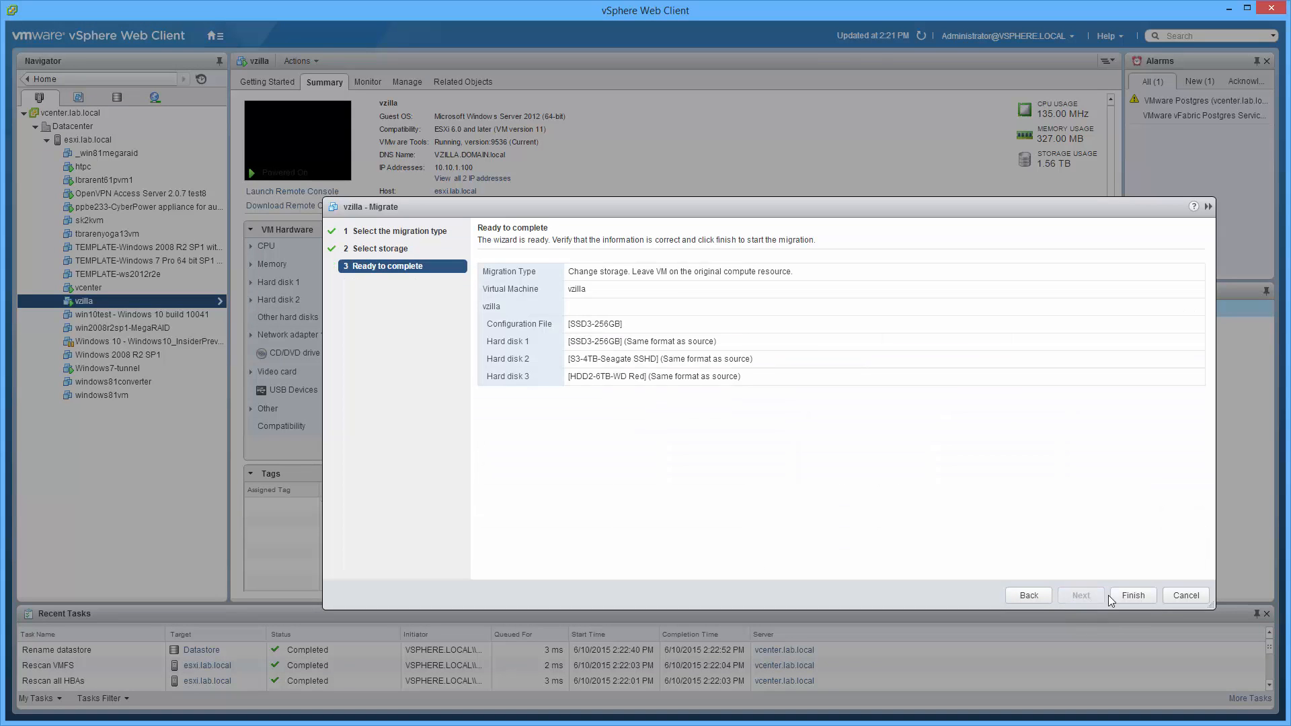
left_click(1133, 595)
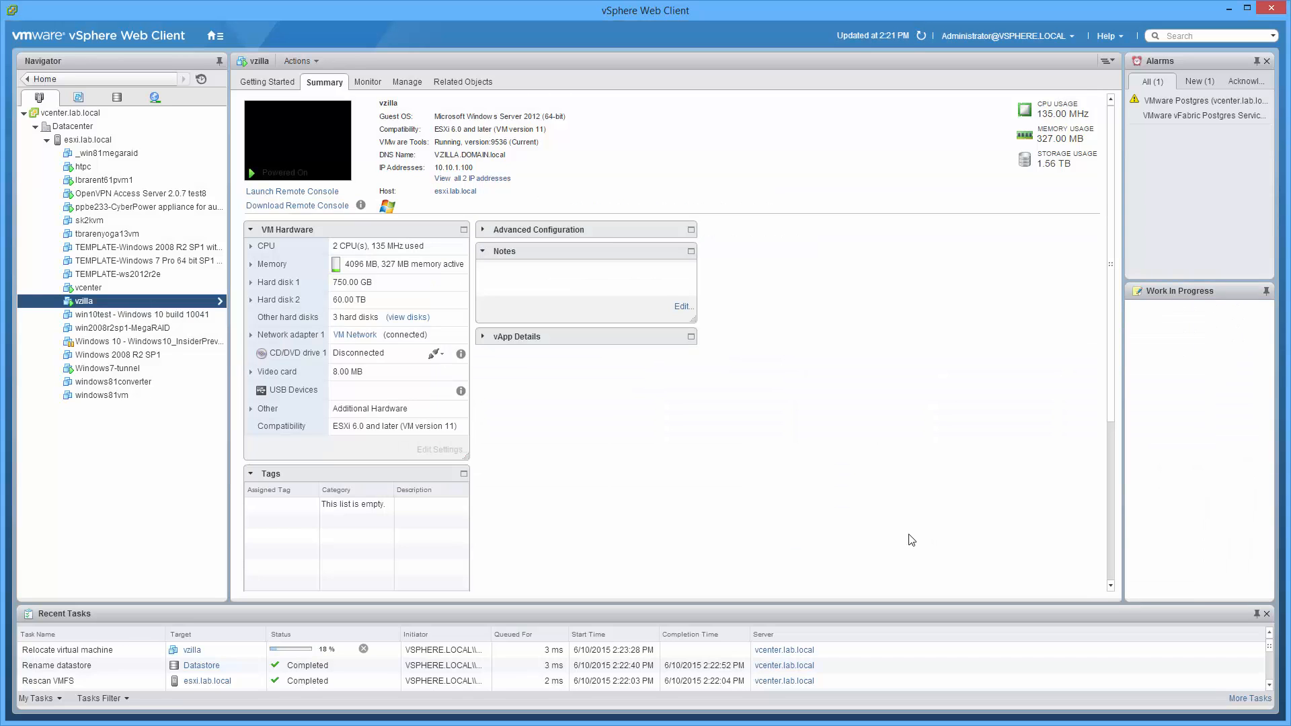